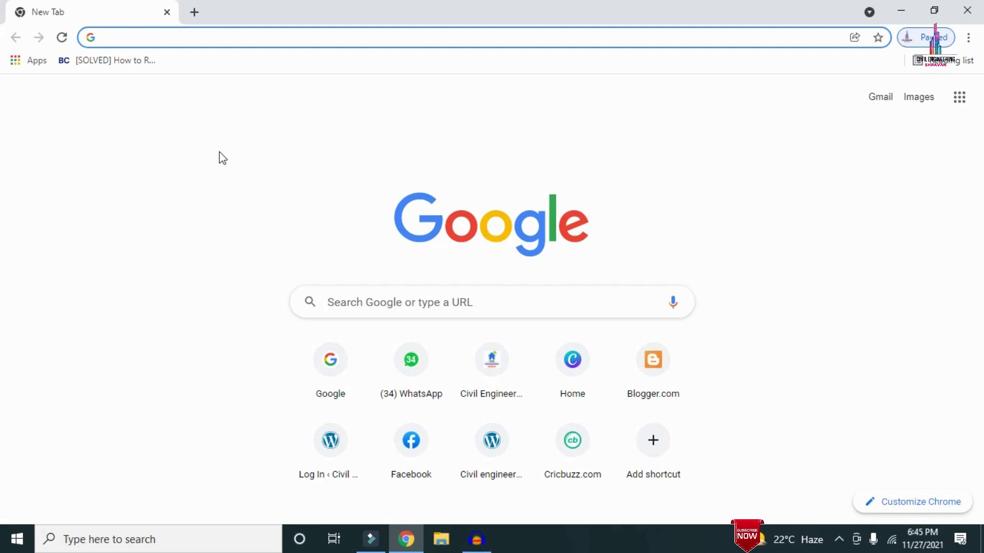
- Load civilbasics123.com in Chrome and scroll through the home page posts
{"action": "type", "text": "http://civilbasics123.com/"}
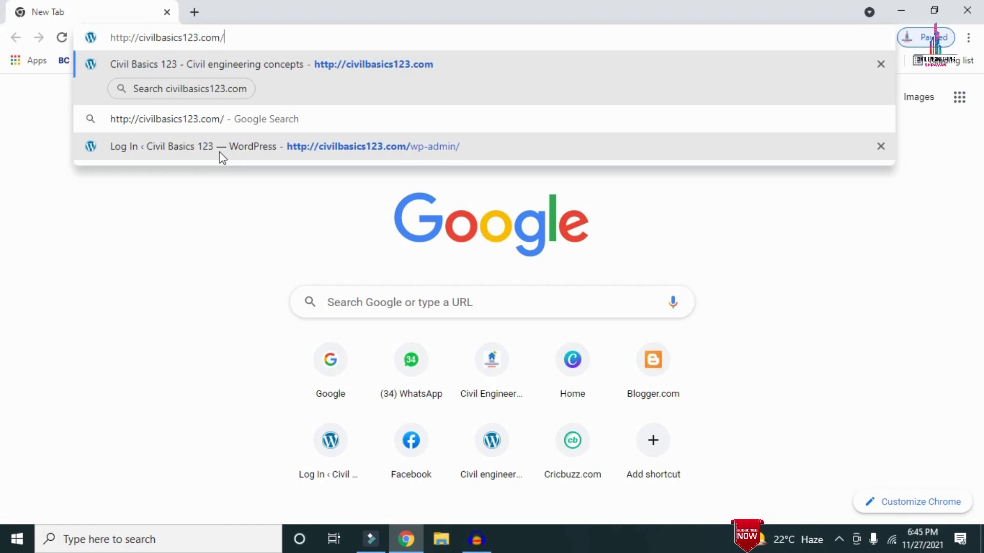
{"action": "key", "text": "Return"}
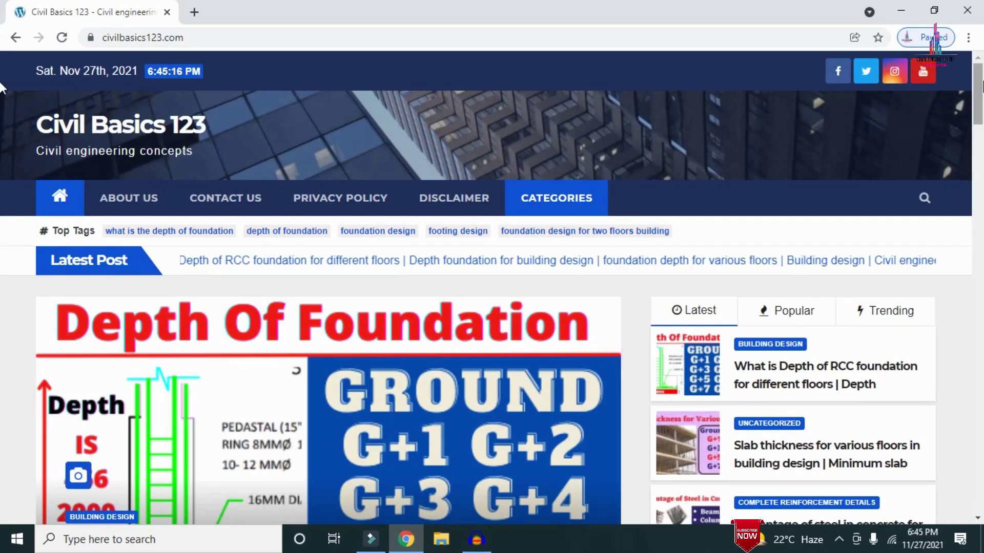
{"action": "scroll", "coordinate": [2, 88], "scroll_direction": "down", "scroll_amount": 7}
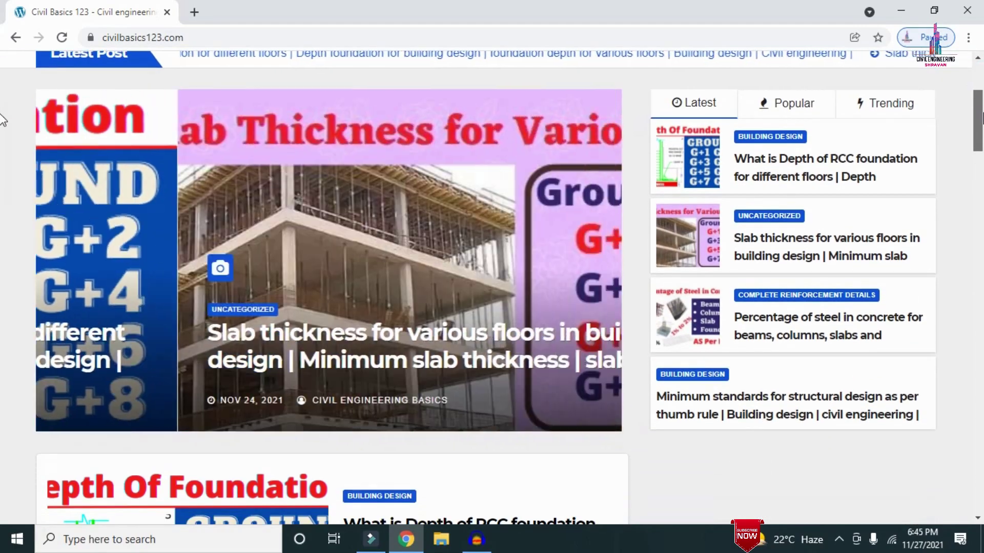
{"action": "scroll", "coordinate": [1, 149], "scroll_direction": "down", "scroll_amount": 5}
{"action": "scroll", "coordinate": [3, 114], "scroll_direction": "up", "scroll_amount": 11}
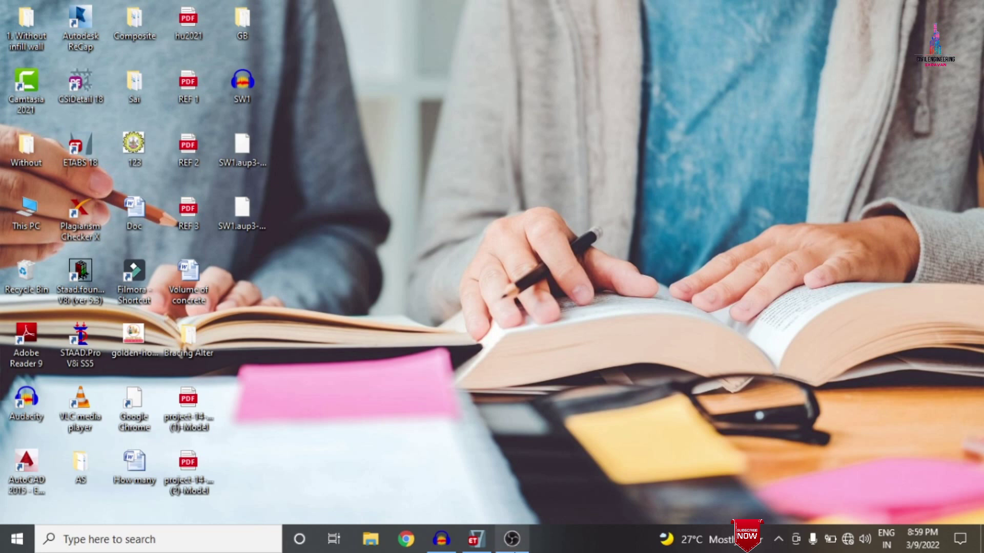
- Bring ETABS back and review the M30 and HYSD500 materials without changes
{"action": "left_click", "coordinate": [476, 539]}
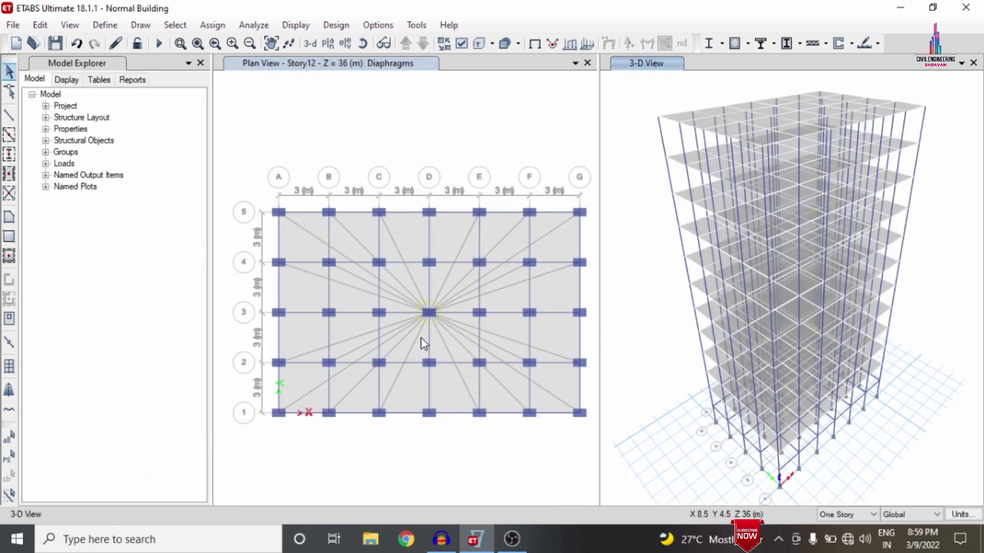
{"action": "left_click", "coordinate": [105, 25]}
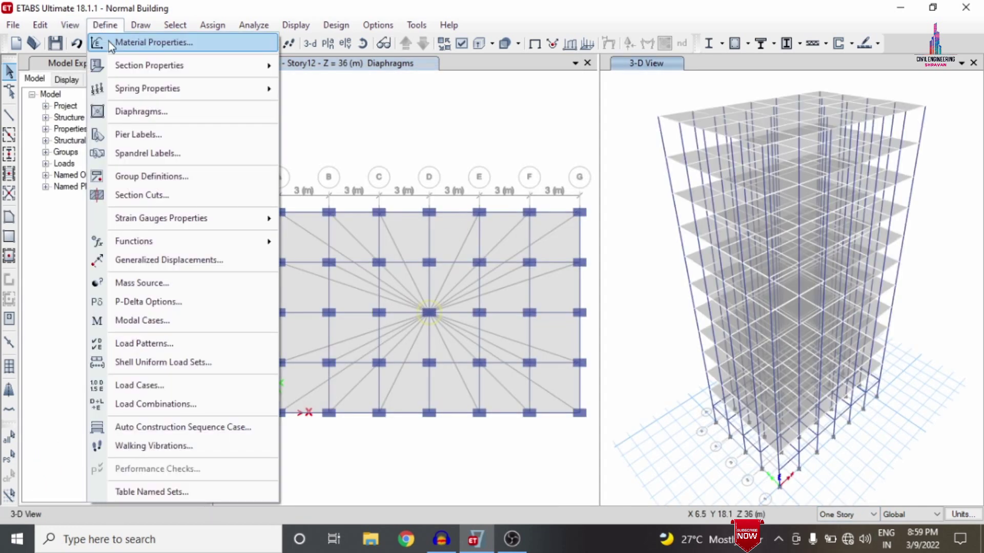
{"action": "left_click", "coordinate": [109, 42]}
{"action": "left_click", "coordinate": [368, 226]}
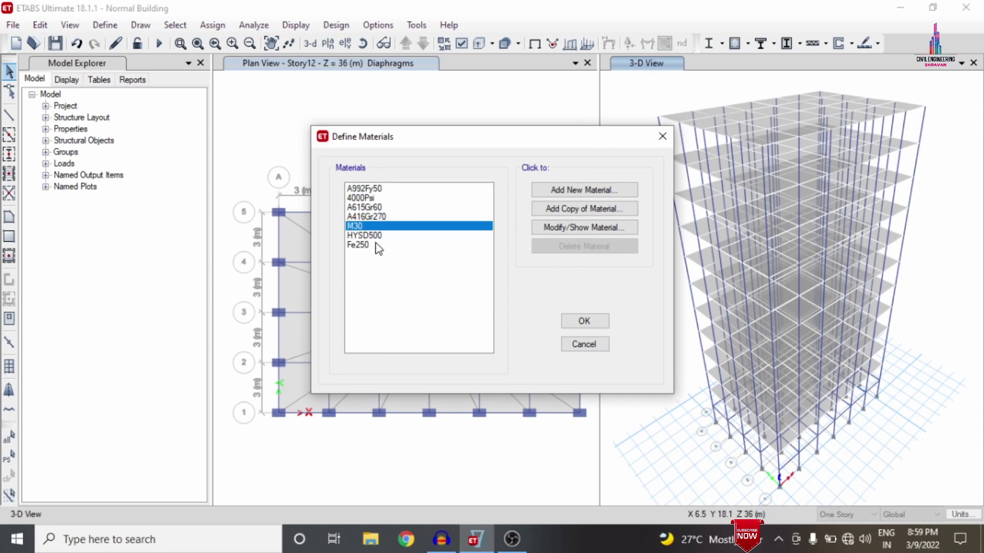
{"action": "left_click", "coordinate": [378, 237]}
{"action": "left_click", "coordinate": [575, 347]}
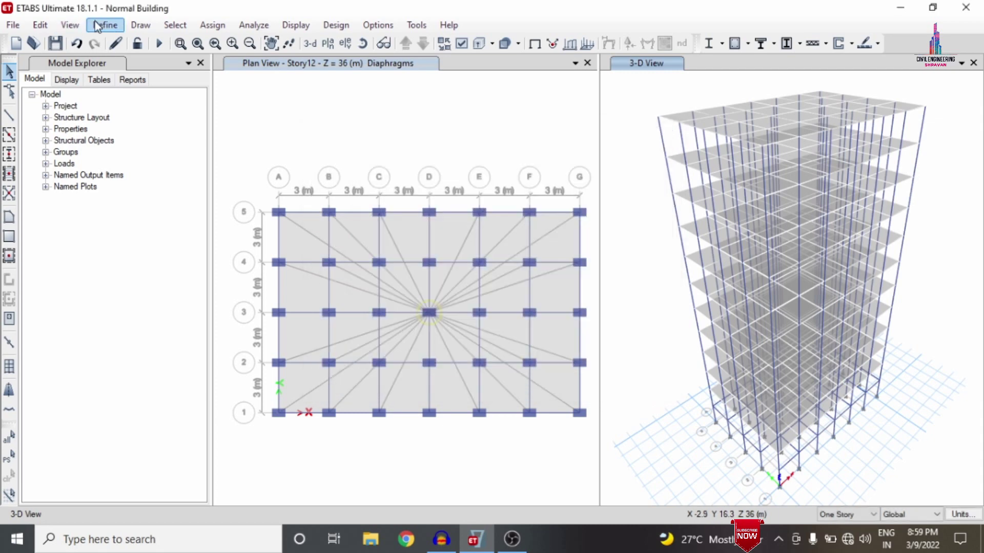
- Review the frame sections, including C0.8X0.5, and close them unchanged
{"action": "left_click", "coordinate": [97, 26]}
{"action": "mouse_move", "coordinate": [142, 67]}
{"action": "left_click", "coordinate": [303, 68]}
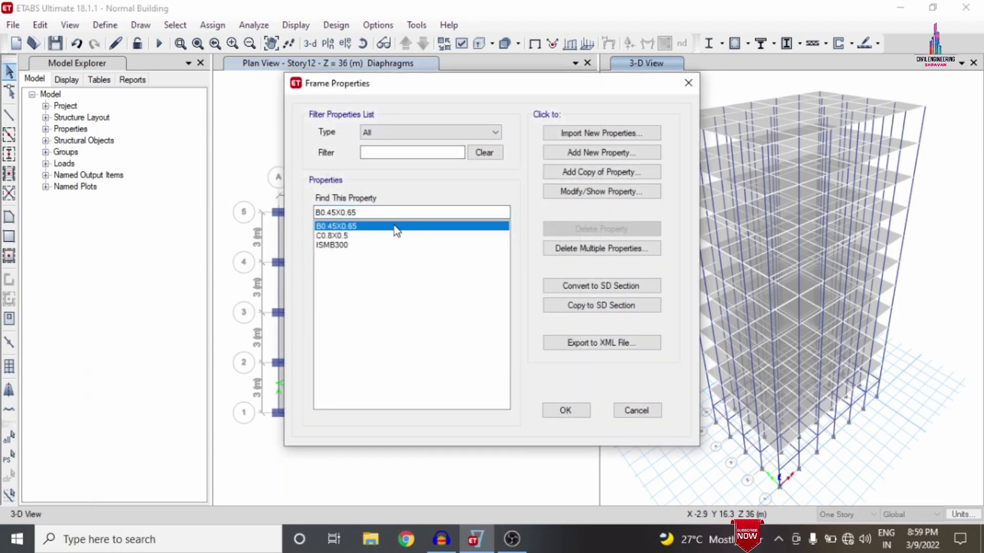
{"action": "left_click", "coordinate": [363, 236]}
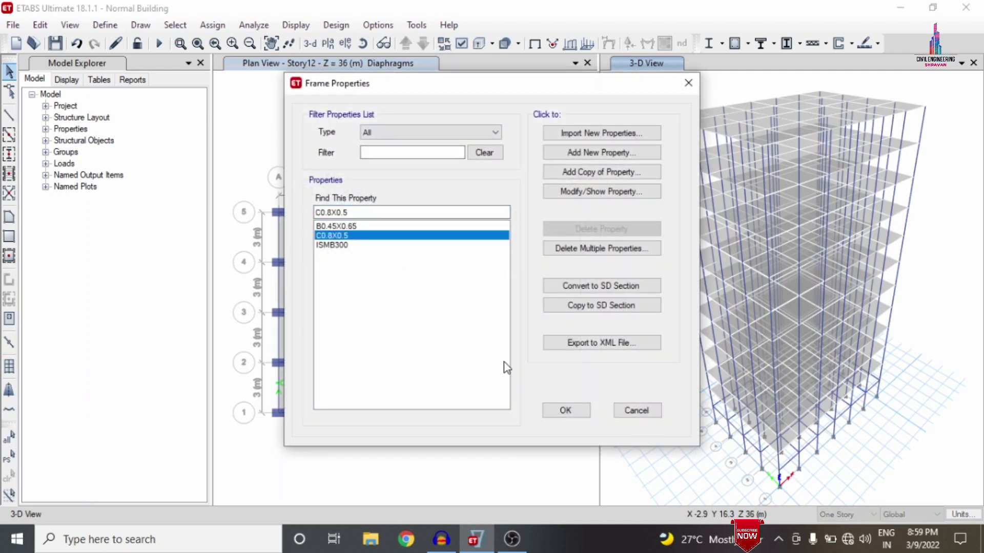
{"action": "left_click", "coordinate": [636, 410]}
- Review the slab sections and close them unchanged
{"action": "left_click", "coordinate": [100, 26]}
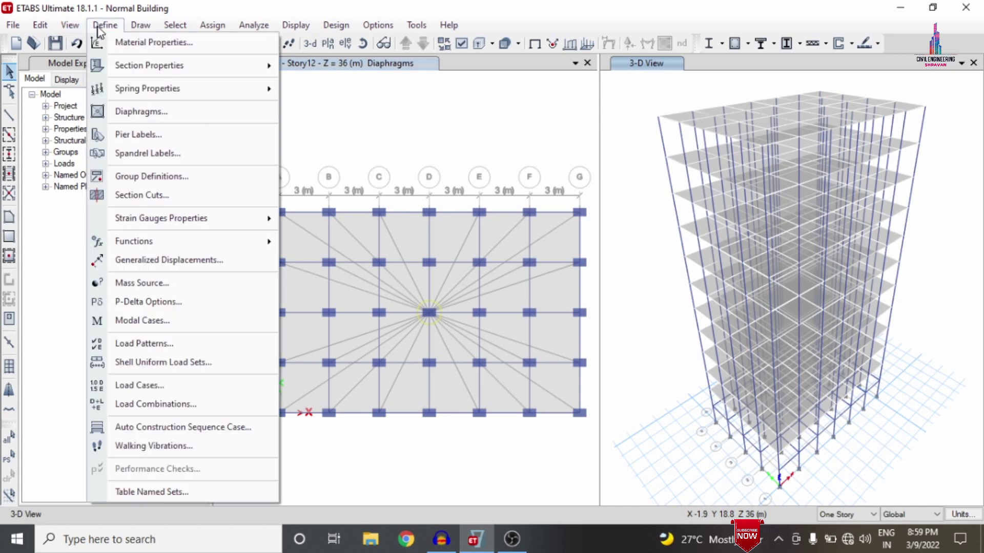
{"action": "mouse_move", "coordinate": [164, 66]}
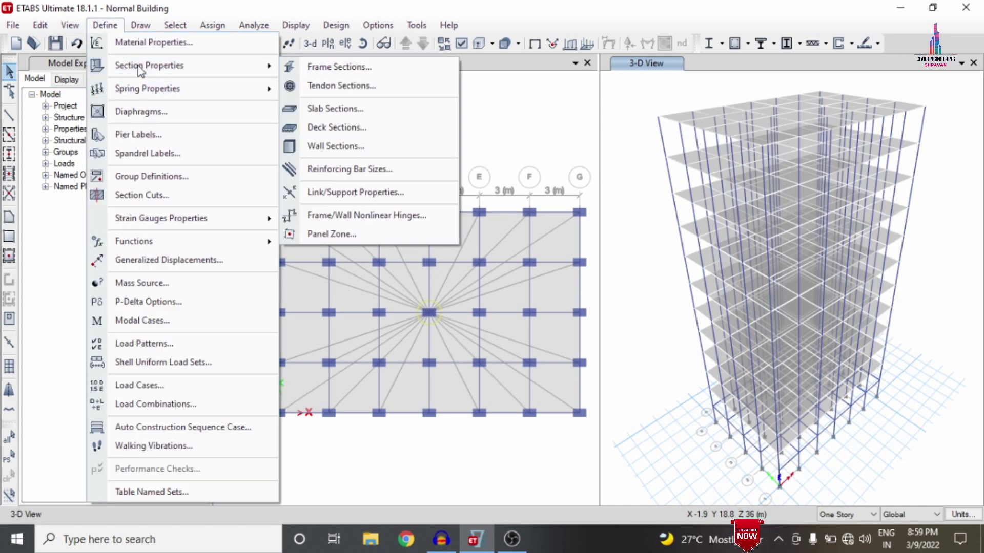
{"action": "left_click", "coordinate": [316, 115]}
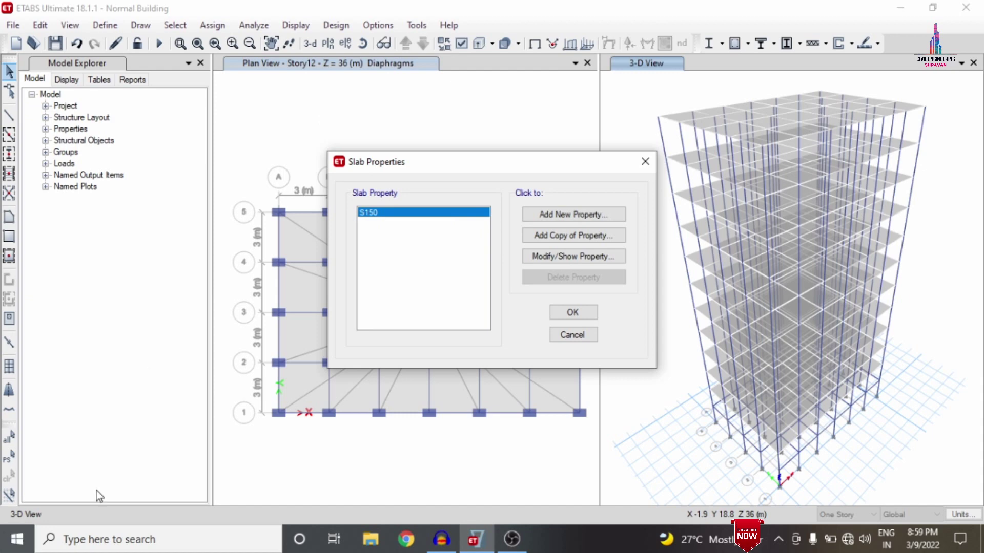
{"action": "left_click", "coordinate": [587, 334]}
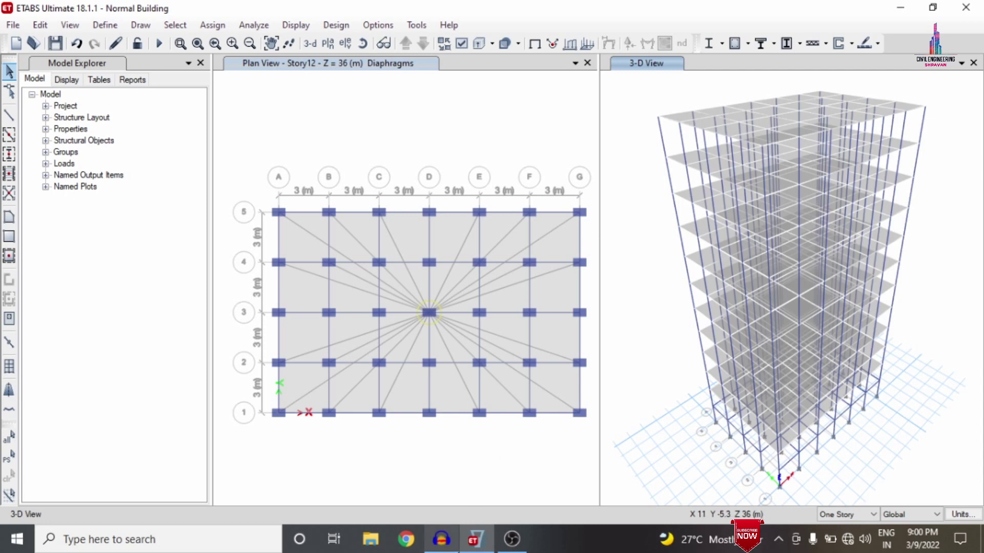
{"action": "mouse_move", "coordinate": [441, 539]}
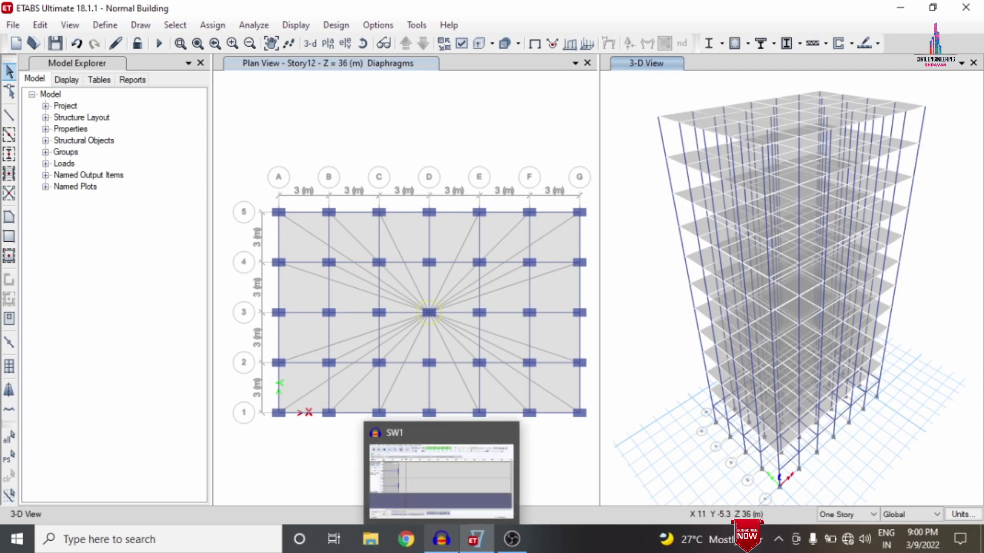
- Start a new wall section with M30 material and 230 mm thickness
{"action": "left_click", "coordinate": [105, 24]}
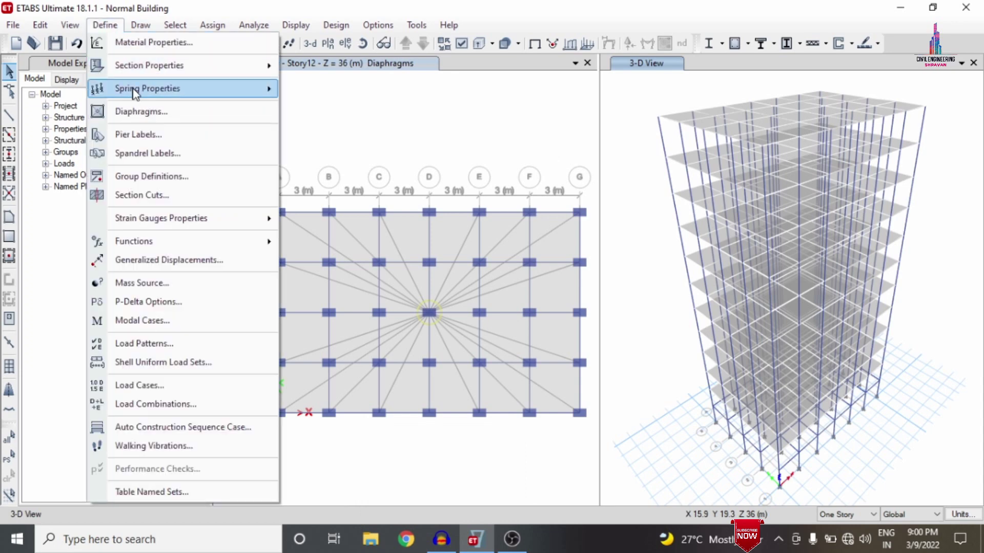
{"action": "mouse_move", "coordinate": [247, 71]}
{"action": "left_click", "coordinate": [335, 147]}
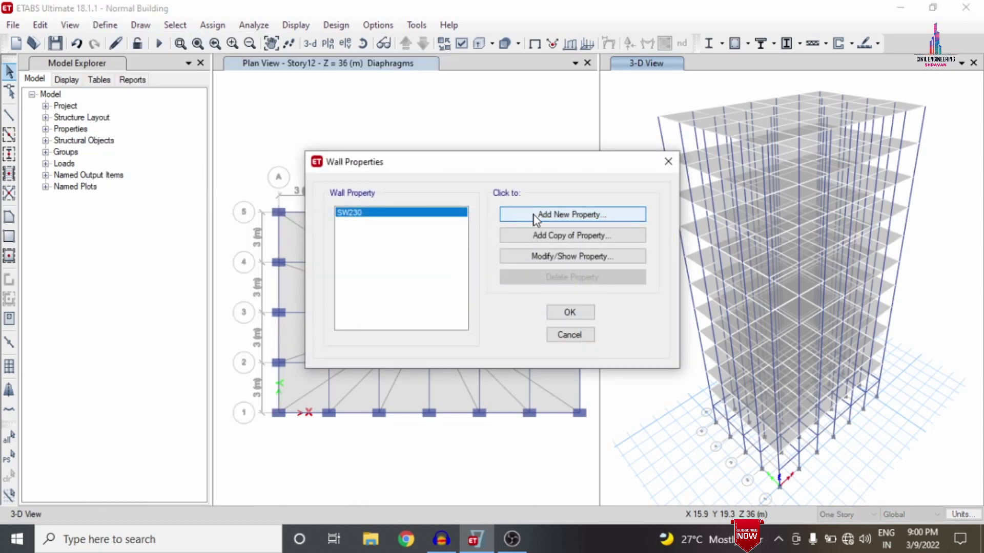
{"action": "left_click", "coordinate": [534, 215]}
{"action": "double_click", "coordinate": [535, 149]}
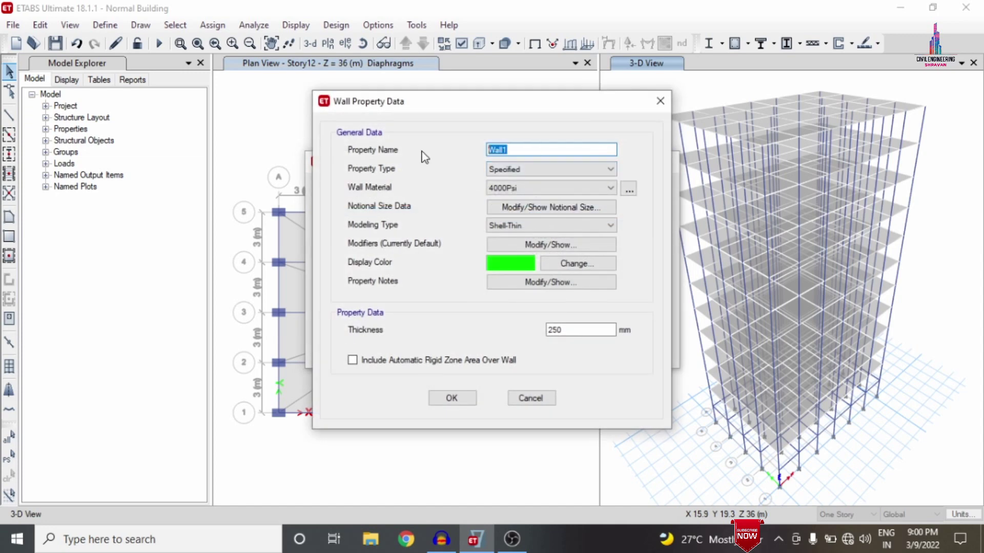
{"action": "type", "text": "SW230"}
{"action": "left_click", "coordinate": [549, 188]}
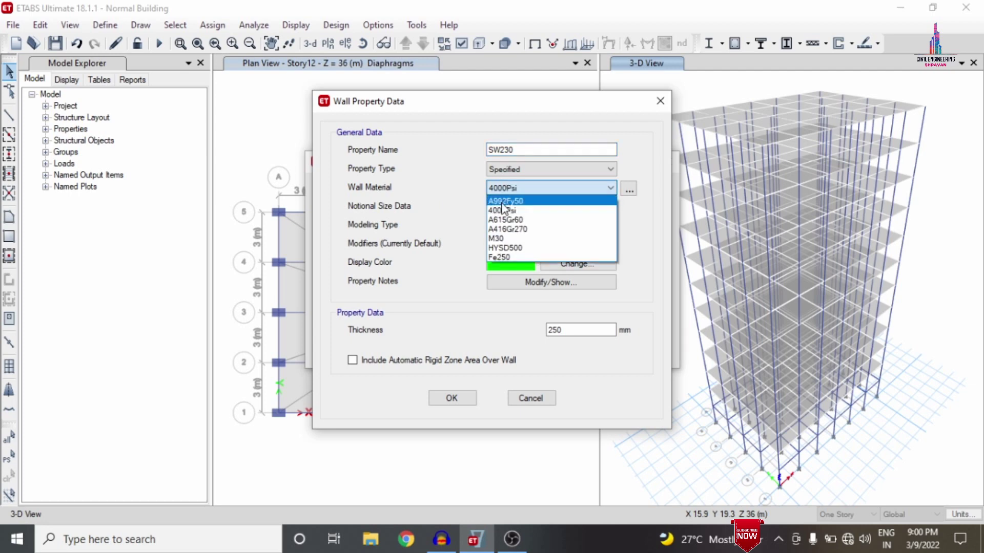
{"action": "left_click", "coordinate": [495, 239]}
{"action": "double_click", "coordinate": [564, 331]}
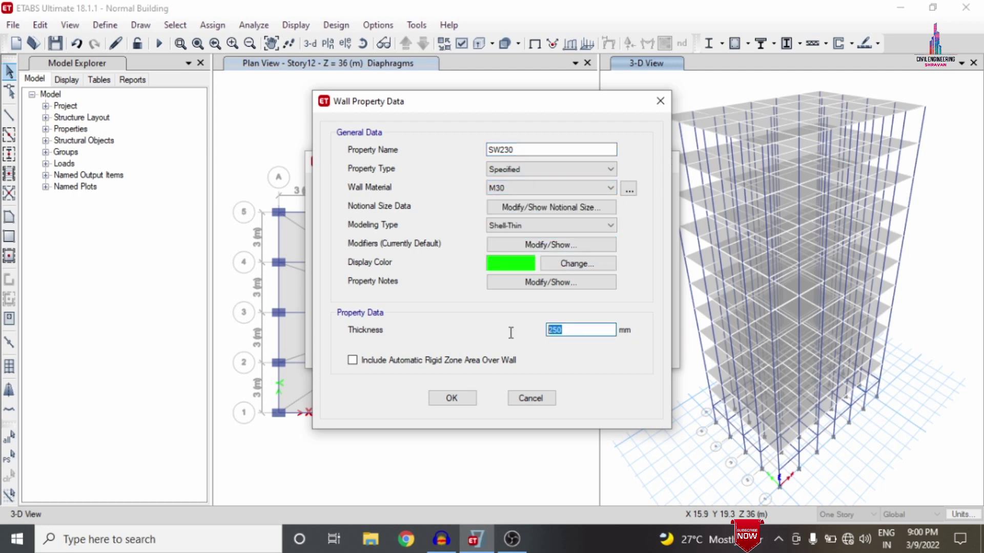
{"action": "type", "text": "230"}
- Rename the new wall section to SW2 after the duplicate-name warning and save it
{"action": "left_click", "coordinate": [449, 399]}
{"action": "left_click", "coordinate": [559, 323]}
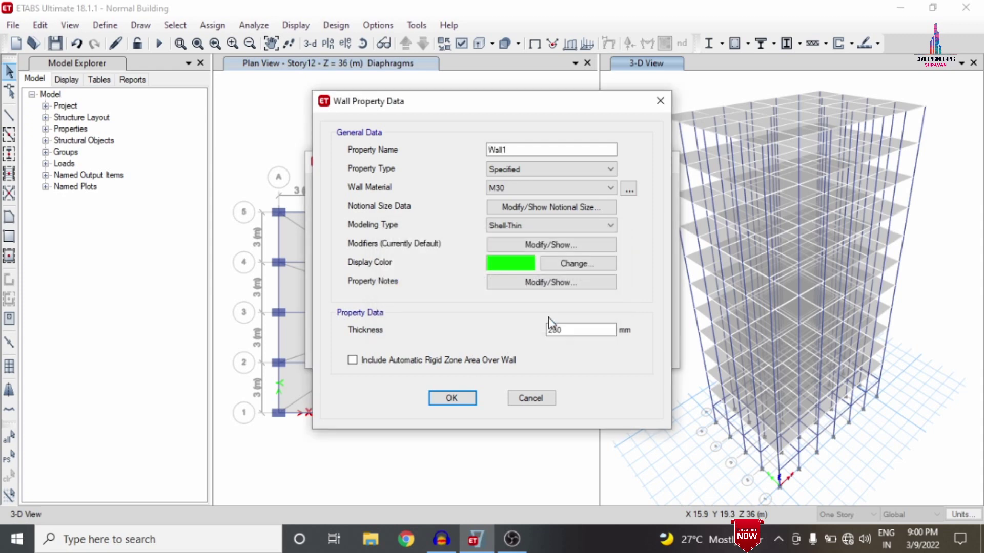
{"action": "double_click", "coordinate": [501, 150]}
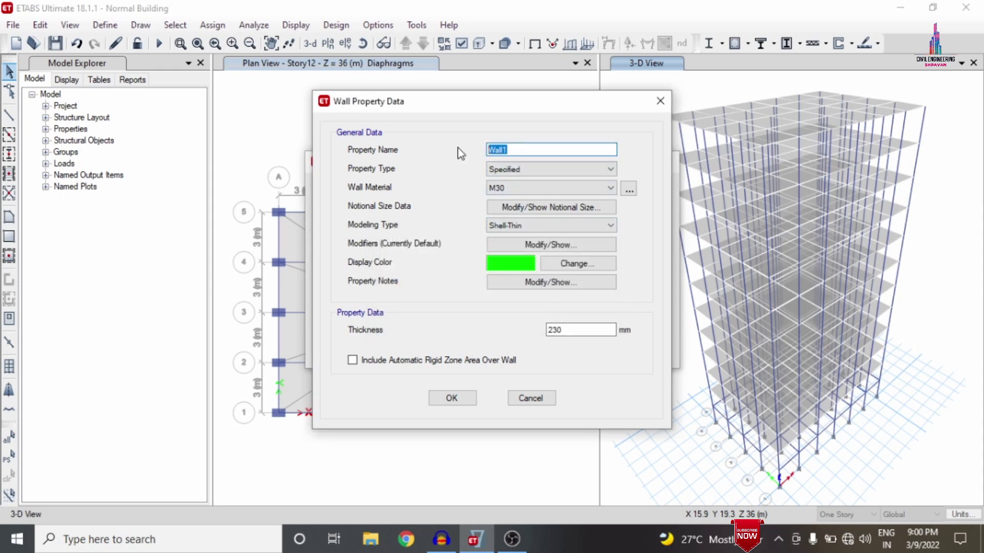
{"action": "type", "text": "SW2"}
{"action": "left_click", "coordinate": [459, 395]}
- Delete the old SW230 wall section and close the wall sections list
{"action": "left_click", "coordinate": [378, 223]}
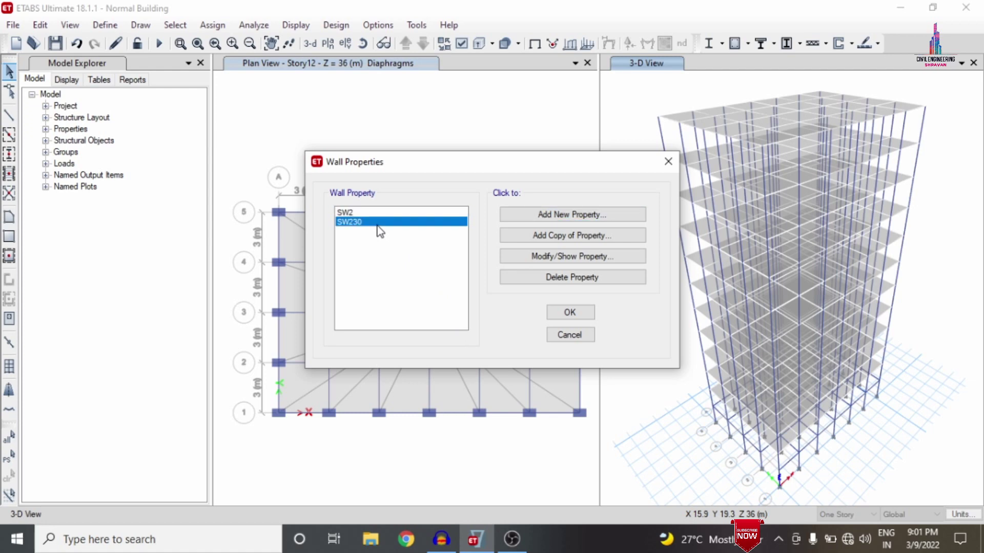
{"action": "left_click", "coordinate": [578, 275]}
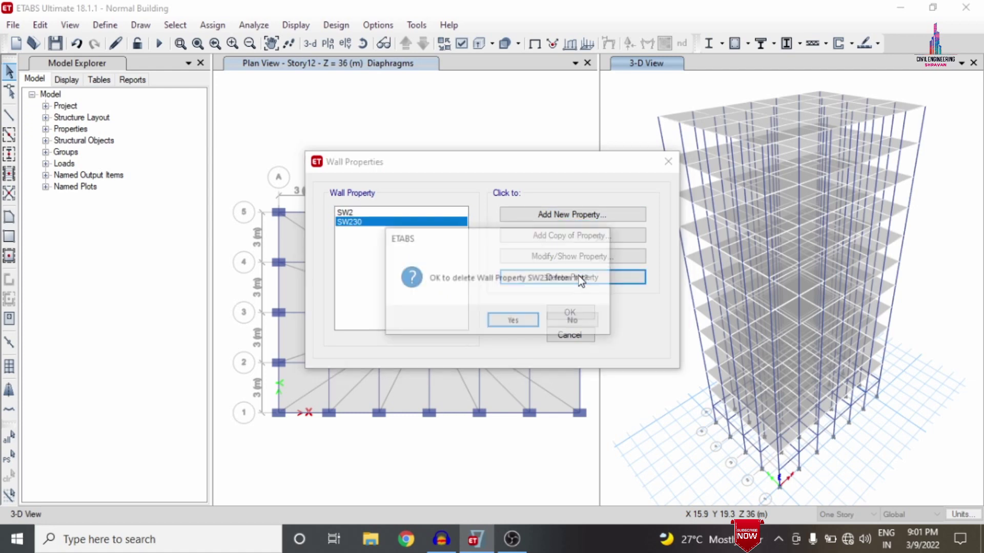
{"action": "left_click", "coordinate": [527, 321]}
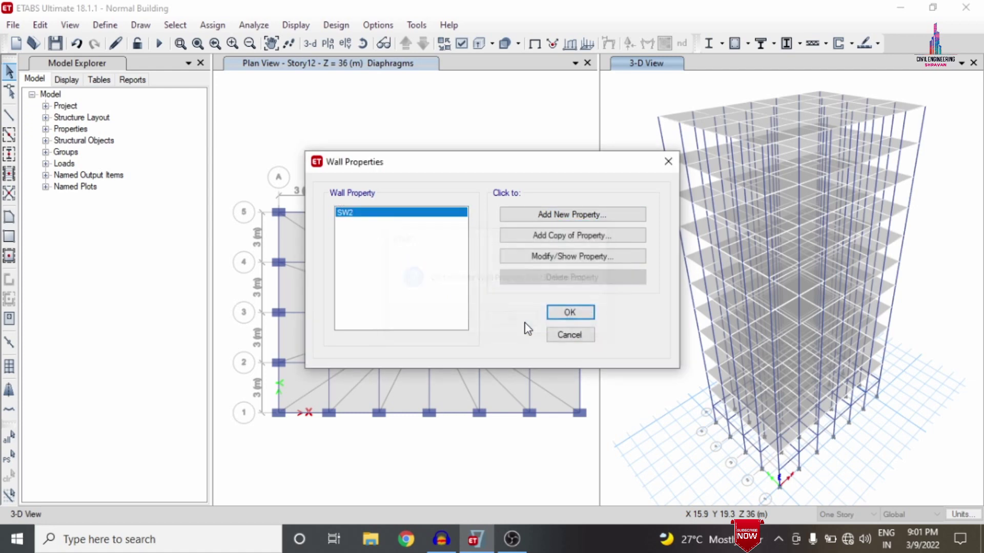
{"action": "left_click", "coordinate": [570, 308]}
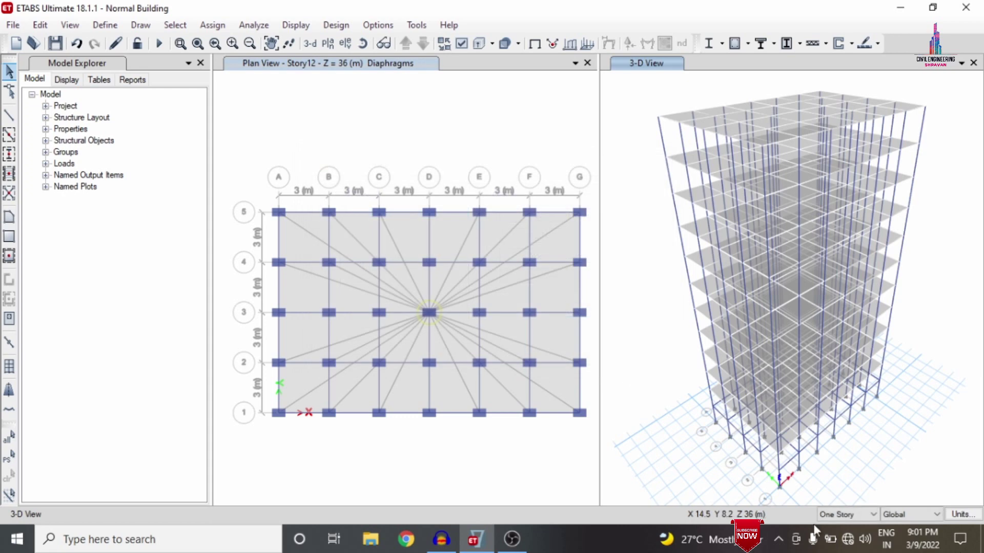
- On all stories, draw an SW2 wall in plan from grid point B1 to C1
{"action": "left_click", "coordinate": [870, 515]}
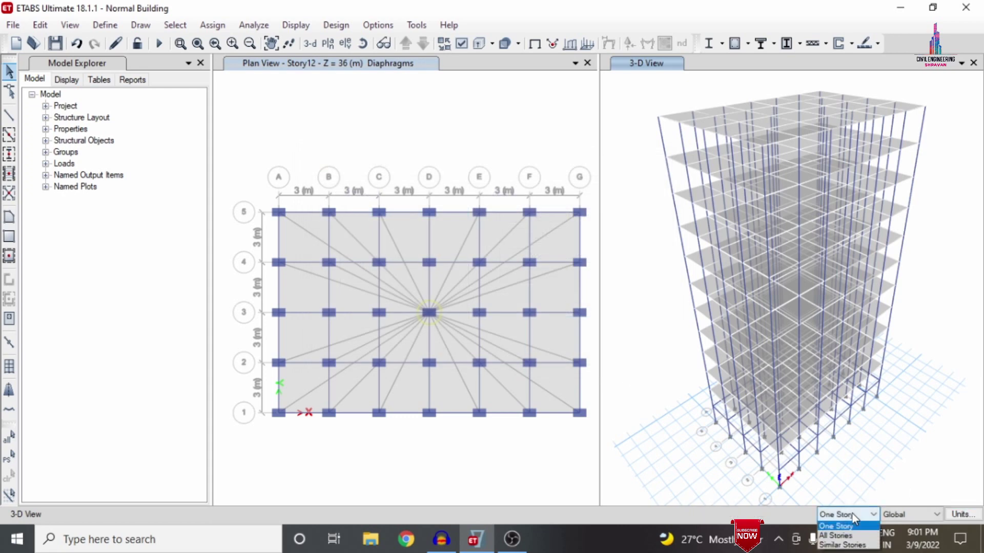
{"action": "left_click", "coordinate": [841, 544]}
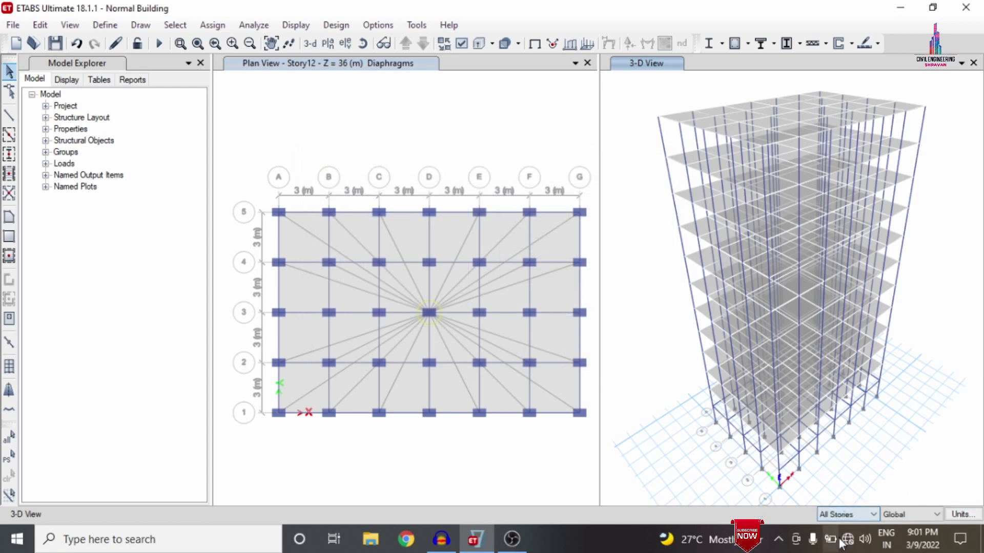
{"action": "left_click", "coordinate": [254, 109]}
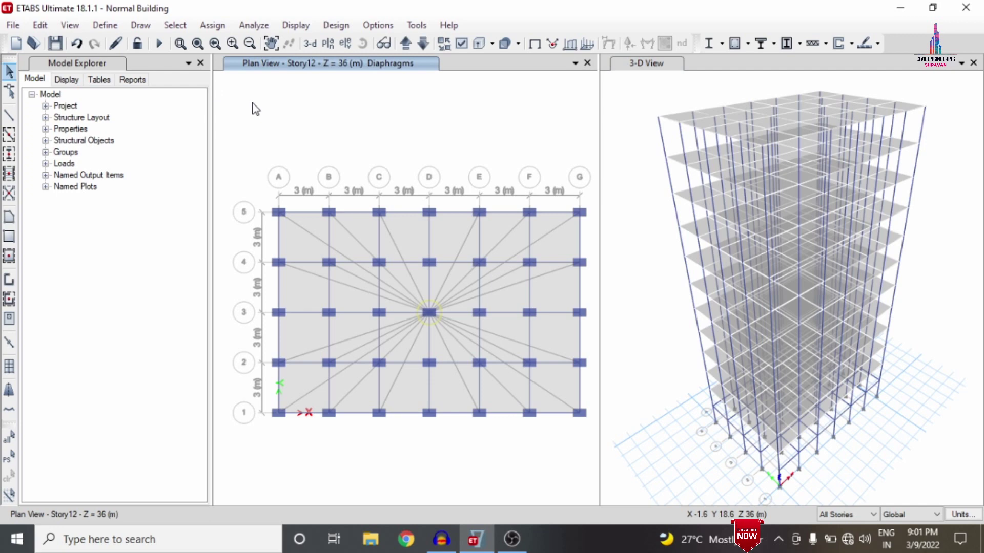
{"action": "left_click", "coordinate": [9, 281]}
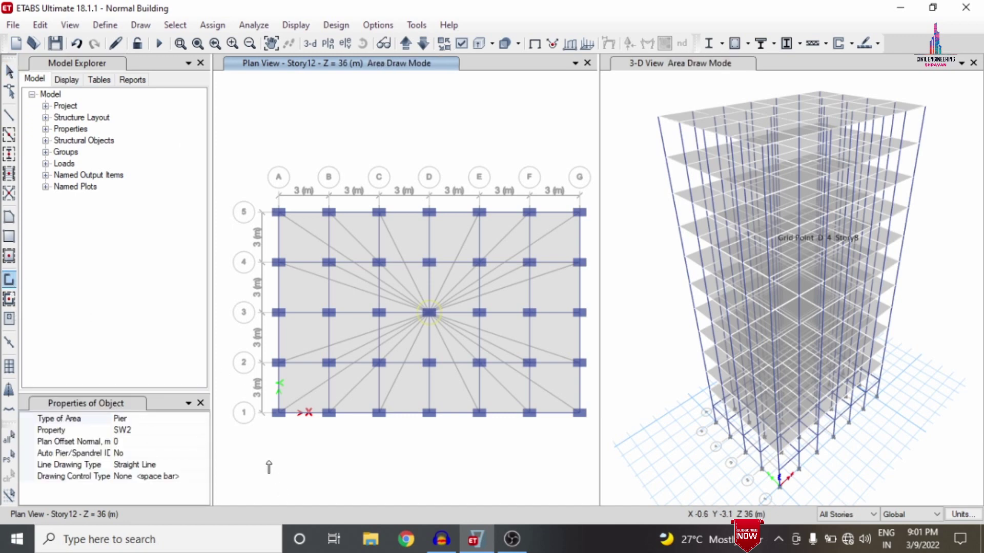
{"action": "left_click", "coordinate": [329, 412]}
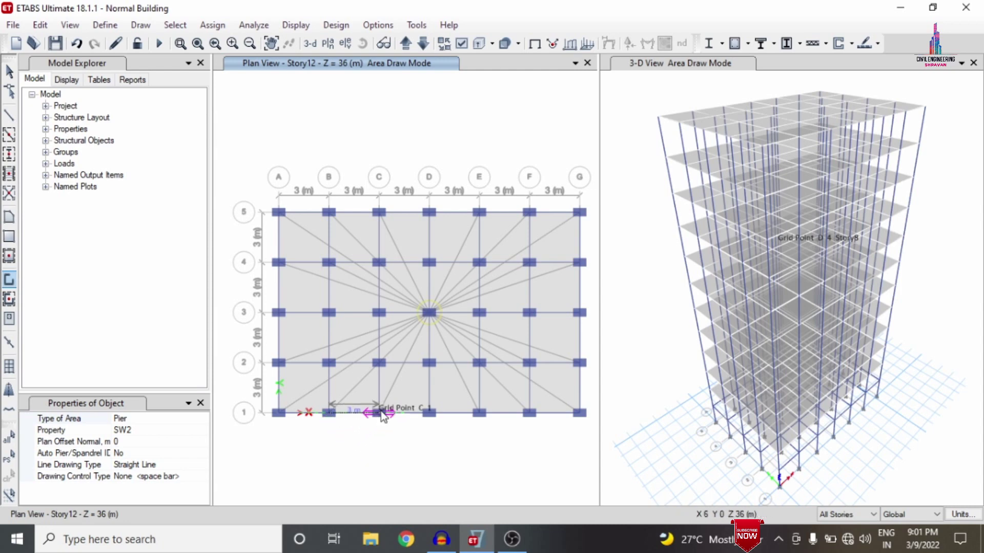
{"action": "left_click", "coordinate": [380, 412]}
{"action": "right_click", "coordinate": [381, 411]}
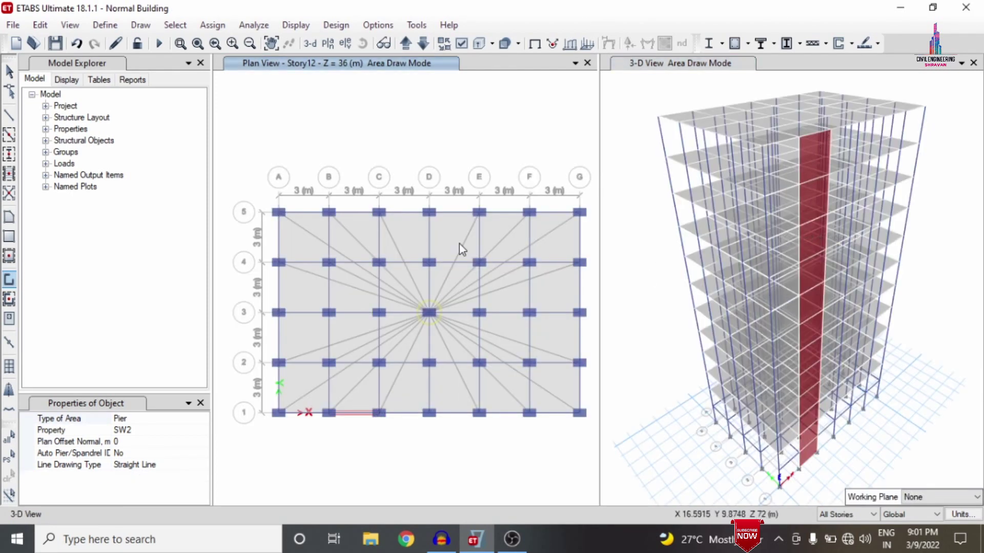
{"action": "key", "text": "Escape"}
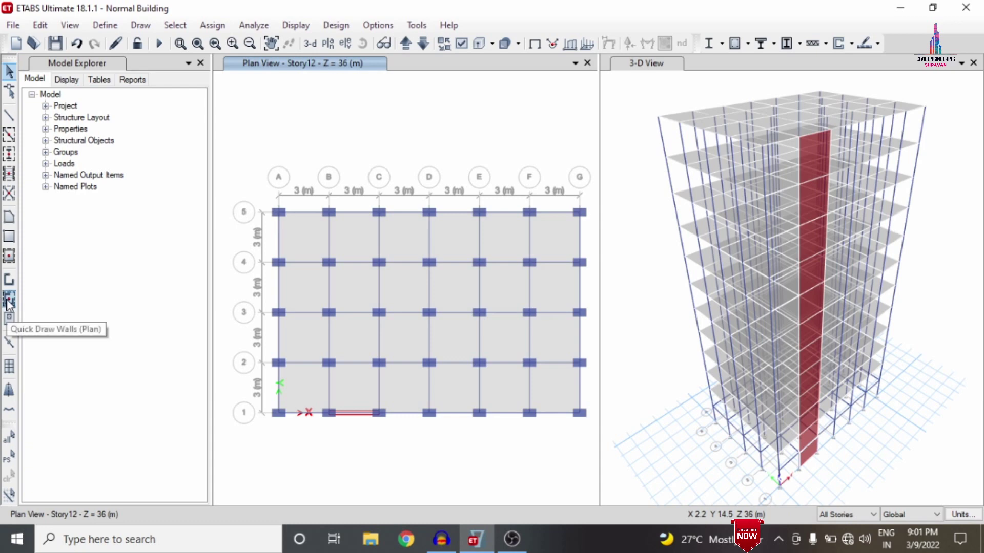
- Quick-draw walls in bays 1 D-E, F-G; G 2-3, 4-5; 5 E-F, C-D, A-B; A 3-4, 1-2
{"action": "left_click", "coordinate": [8, 300]}
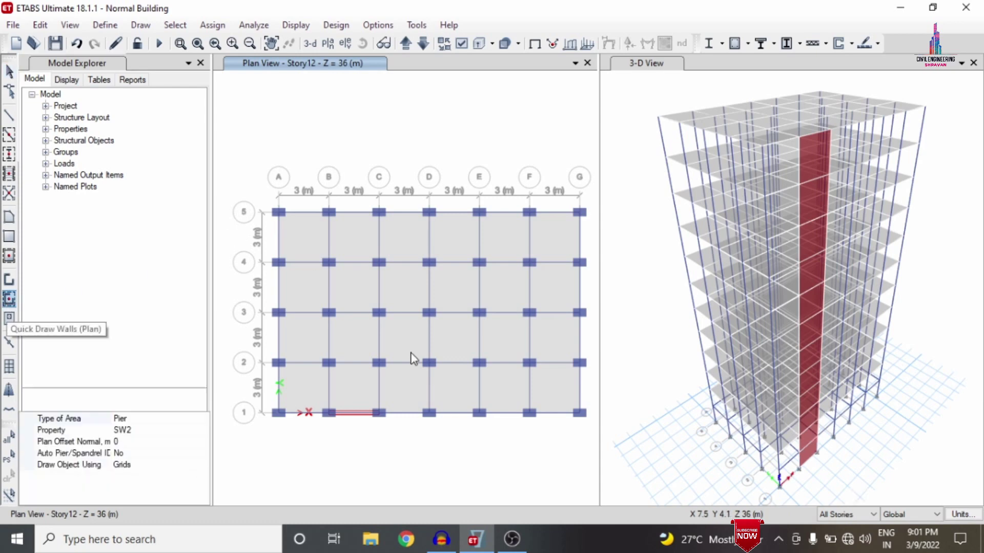
{"action": "left_click", "coordinate": [455, 418]}
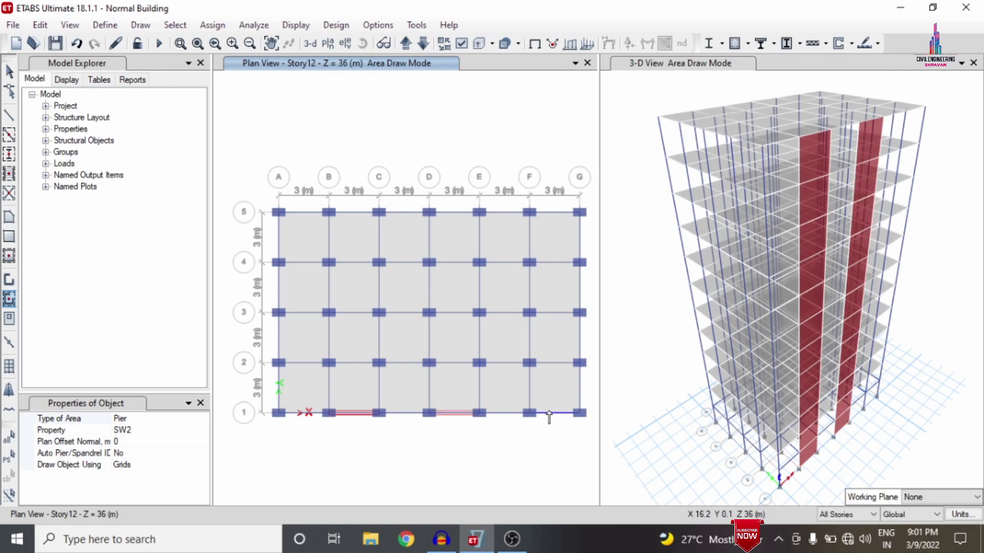
{"action": "left_click", "coordinate": [547, 418]}
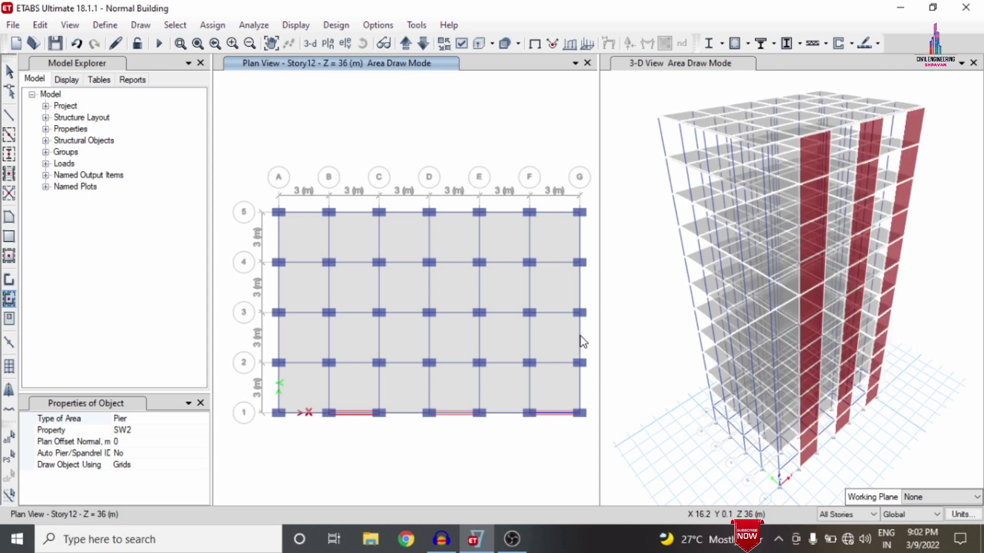
{"action": "left_click", "coordinate": [580, 337]}
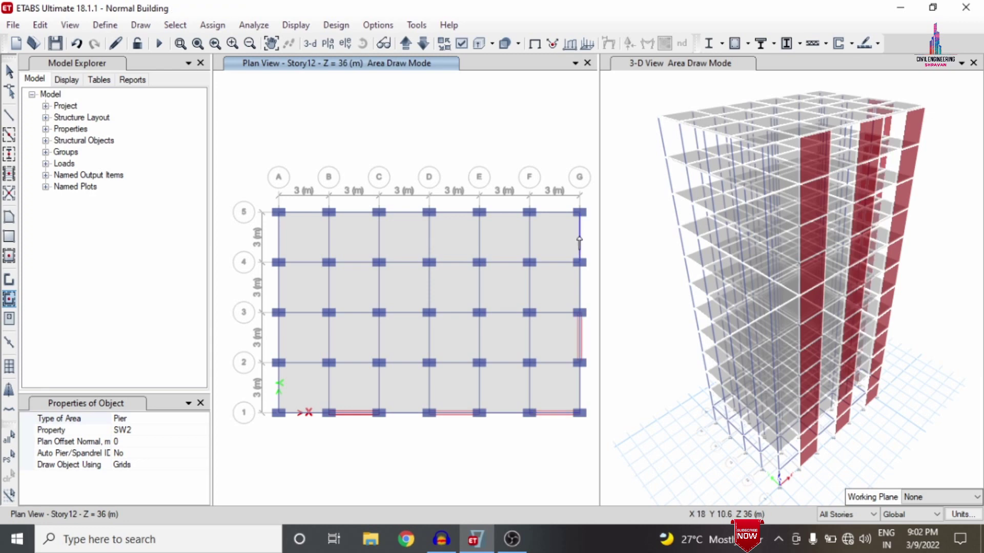
{"action": "left_click", "coordinate": [579, 240]}
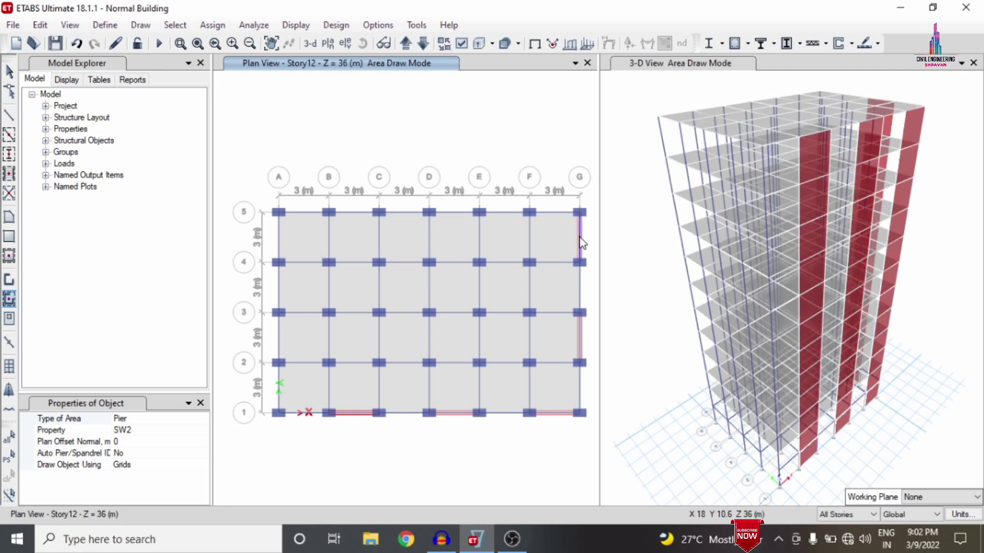
{"action": "left_click", "coordinate": [505, 212]}
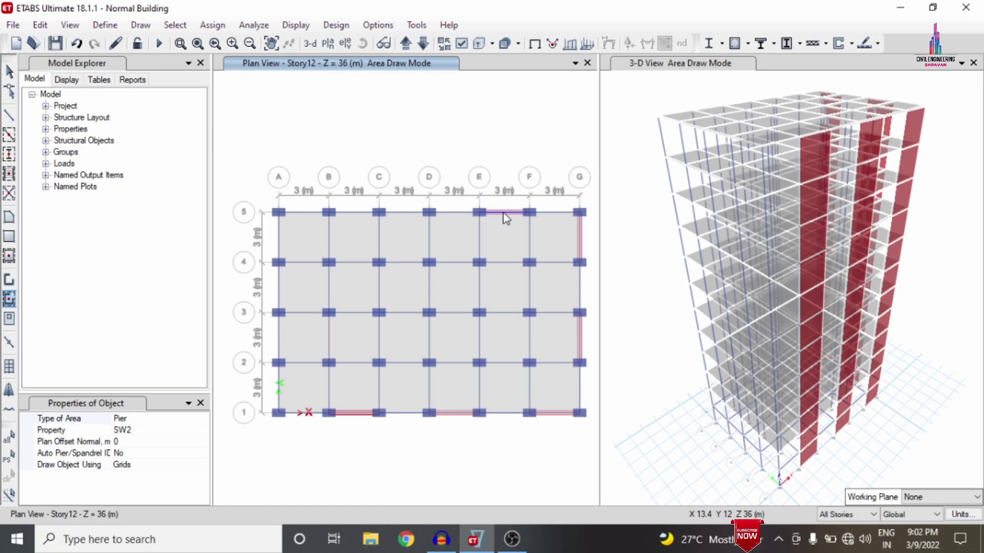
{"action": "left_click", "coordinate": [405, 213]}
{"action": "left_click", "coordinate": [300, 218]}
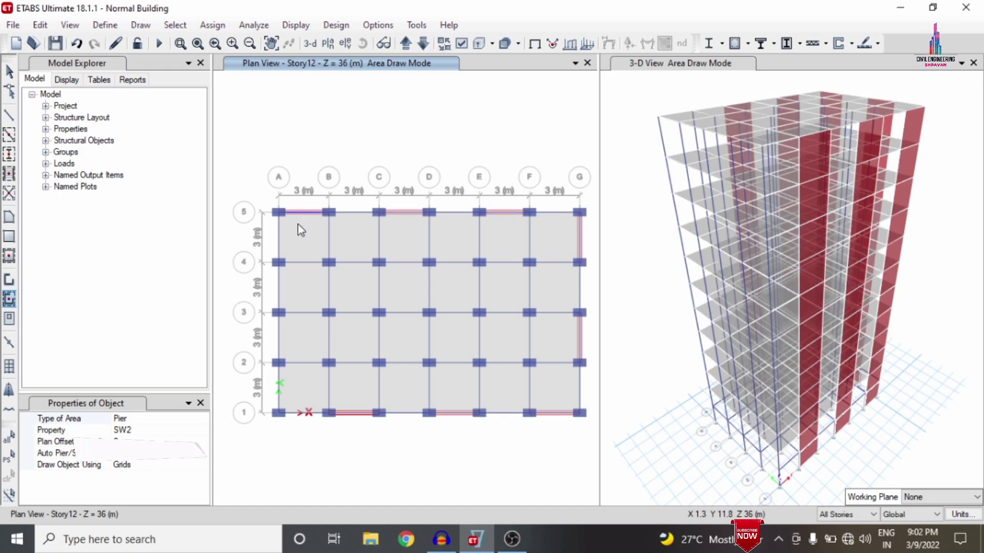
{"action": "left_click", "coordinate": [278, 285]}
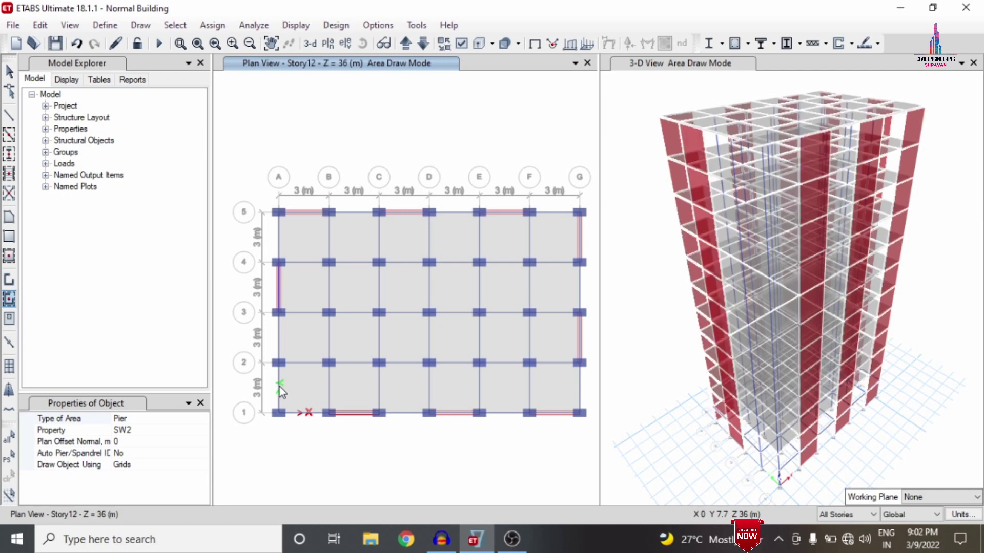
{"action": "left_click", "coordinate": [279, 386]}
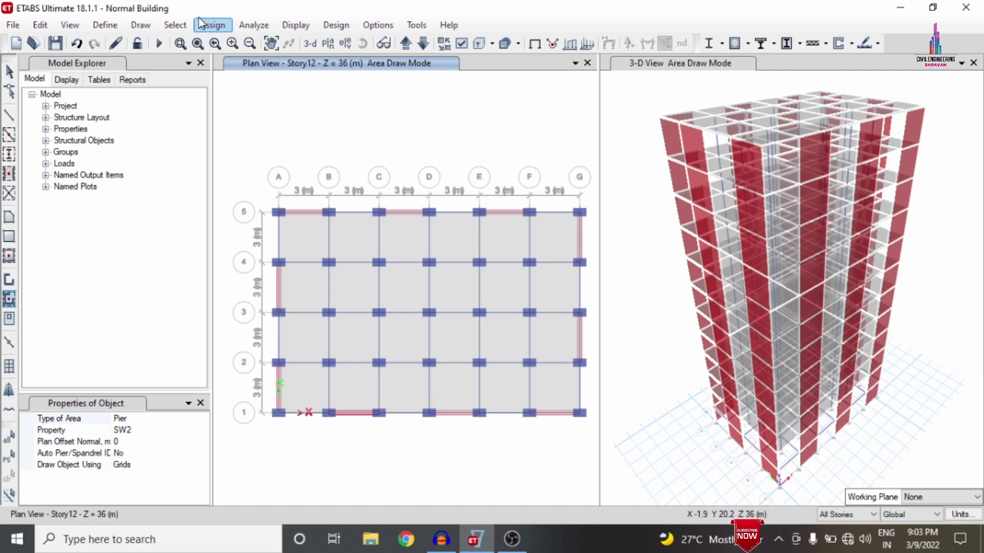
- Select every wall of section SW2 in the model
{"action": "left_click", "coordinate": [175, 25]}
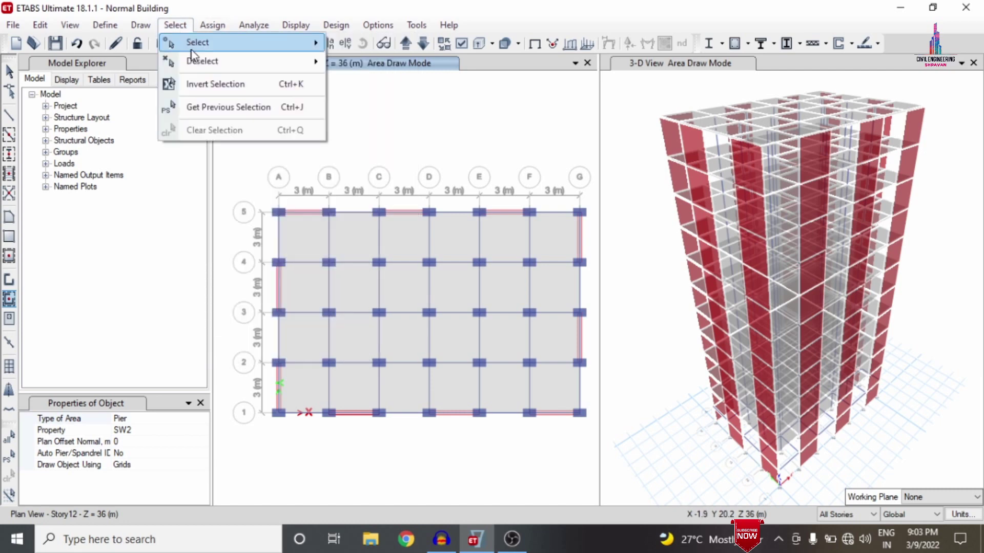
{"action": "mouse_move", "coordinate": [192, 45]}
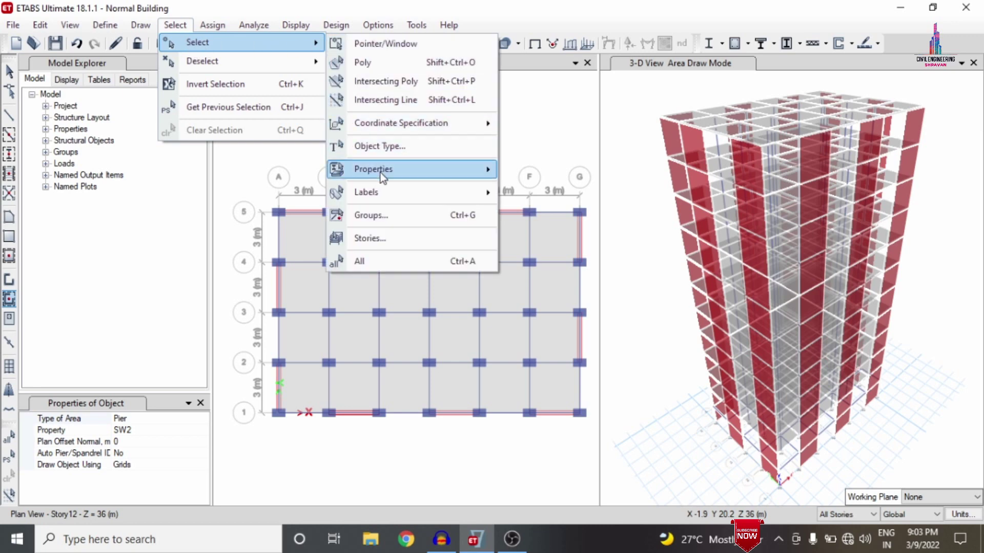
{"action": "mouse_move", "coordinate": [380, 171]}
{"action": "left_click", "coordinate": [551, 250]}
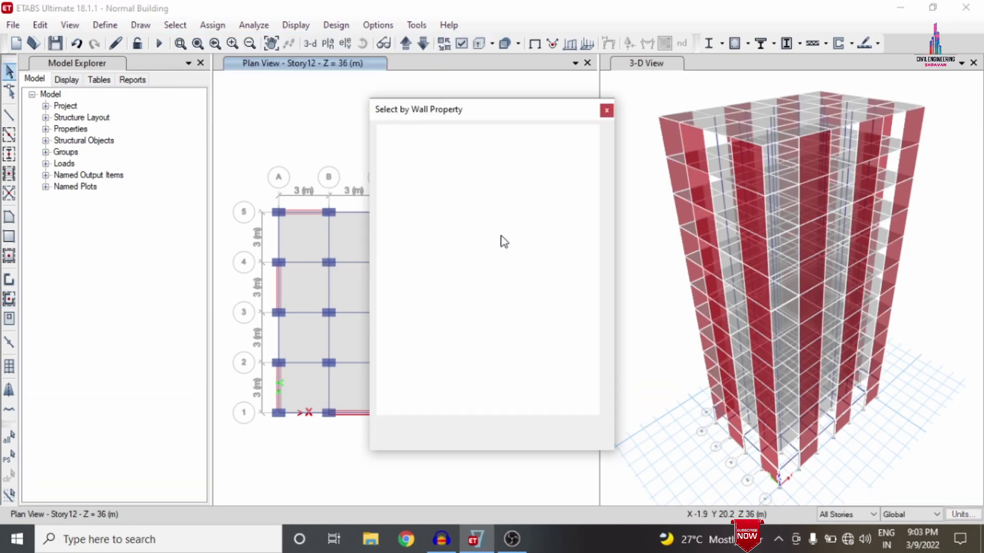
{"action": "left_click", "coordinate": [407, 165]}
{"action": "left_click", "coordinate": [425, 394]}
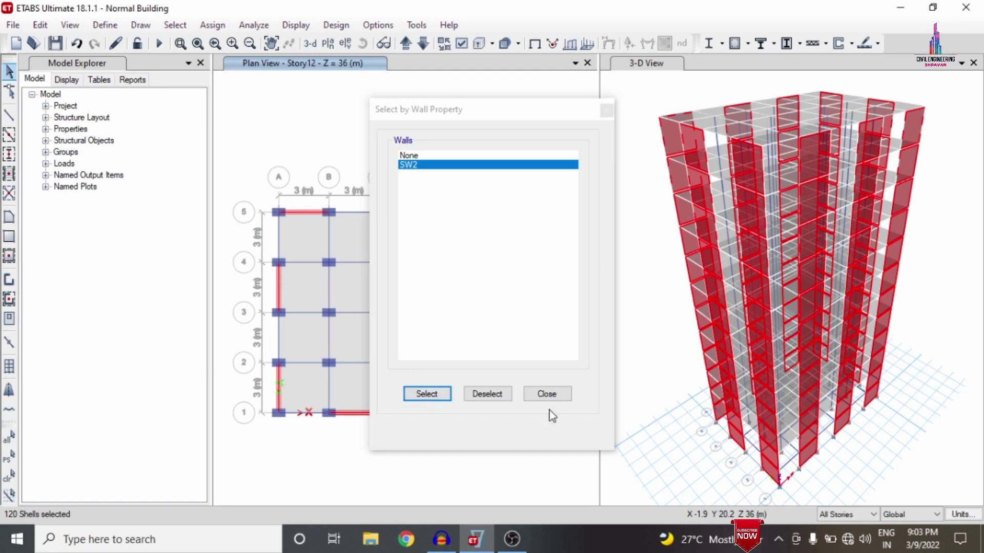
{"action": "left_click", "coordinate": [542, 395]}
- Assign pier label P1 to the selected walls
{"action": "left_click", "coordinate": [219, 30]}
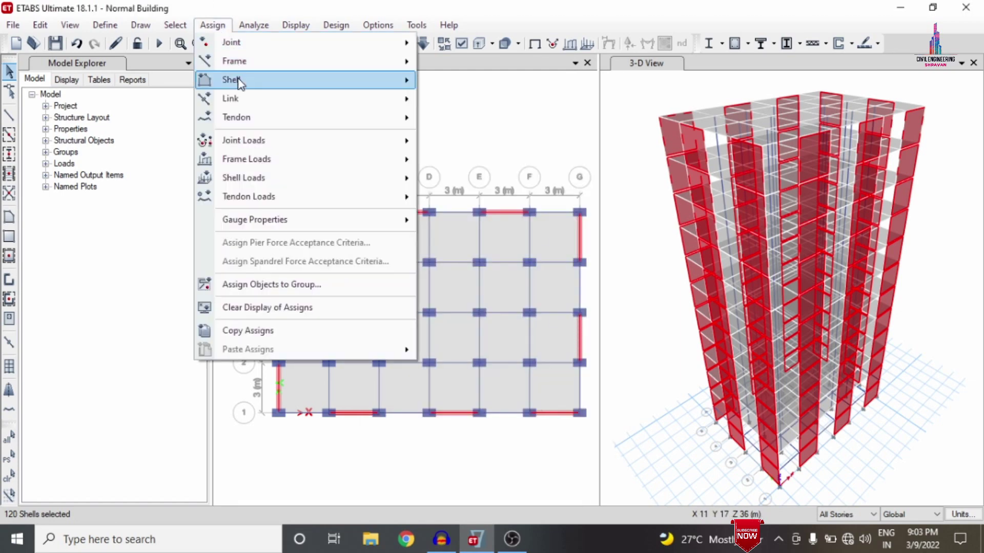
{"action": "mouse_move", "coordinate": [239, 82]}
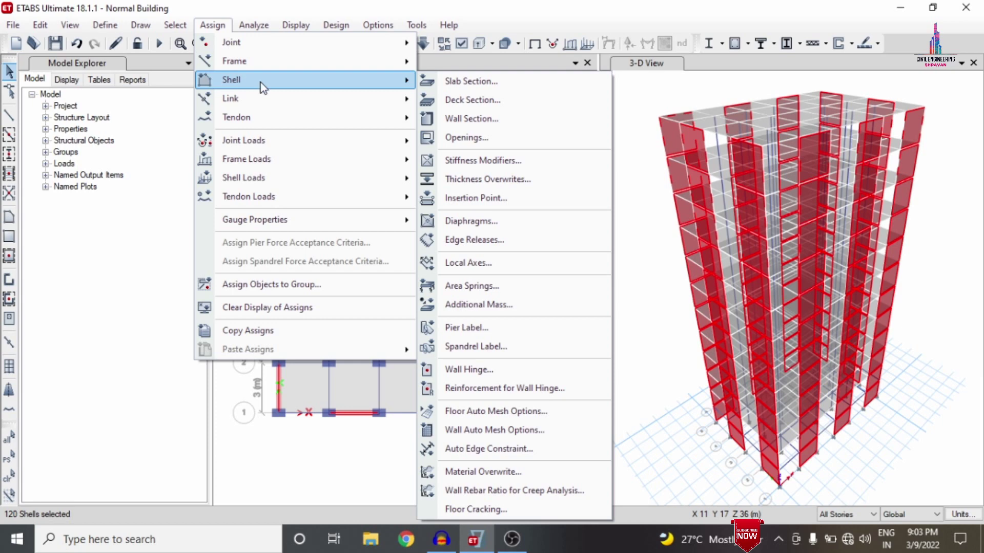
{"action": "left_click", "coordinate": [474, 328]}
{"action": "left_click", "coordinate": [404, 166]}
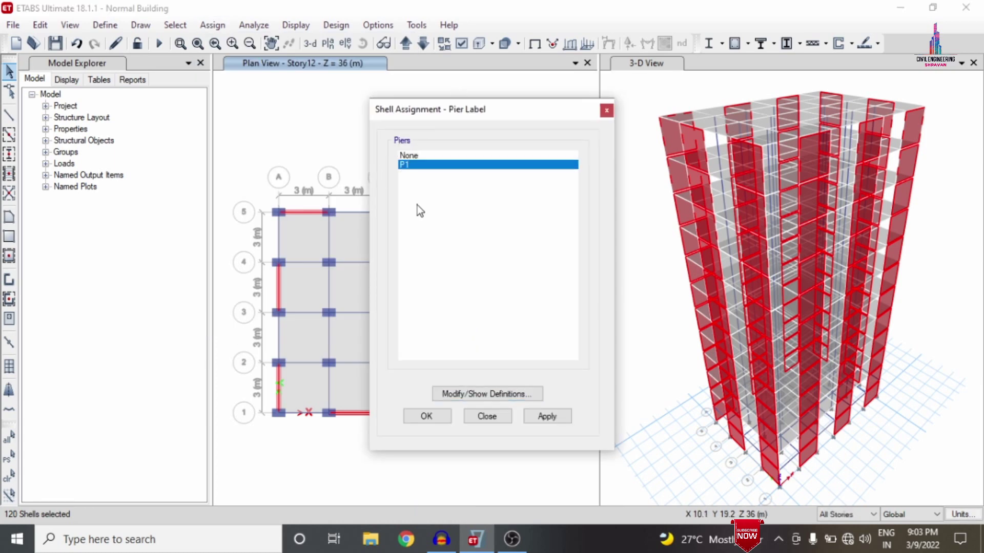
{"action": "left_click", "coordinate": [555, 417]}
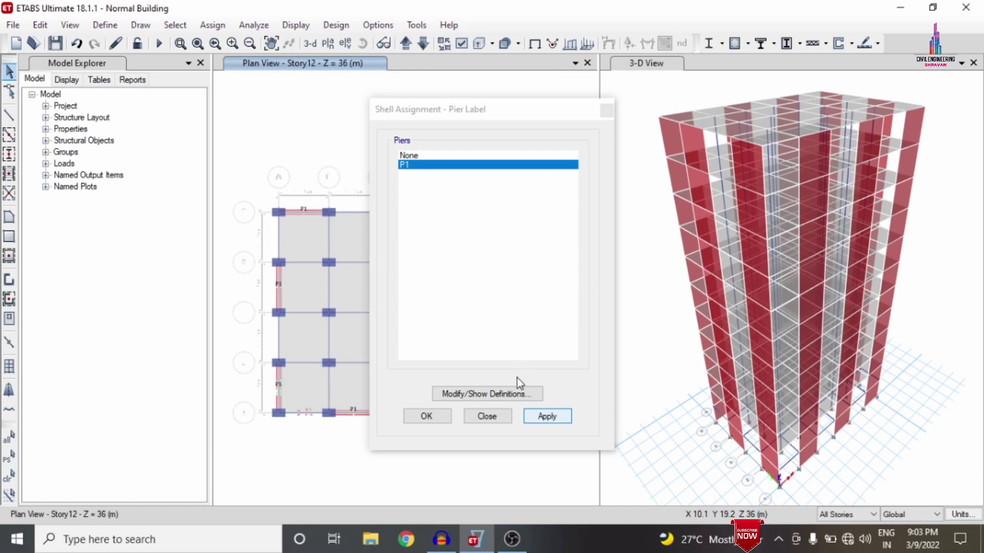
{"action": "left_click", "coordinate": [440, 419]}
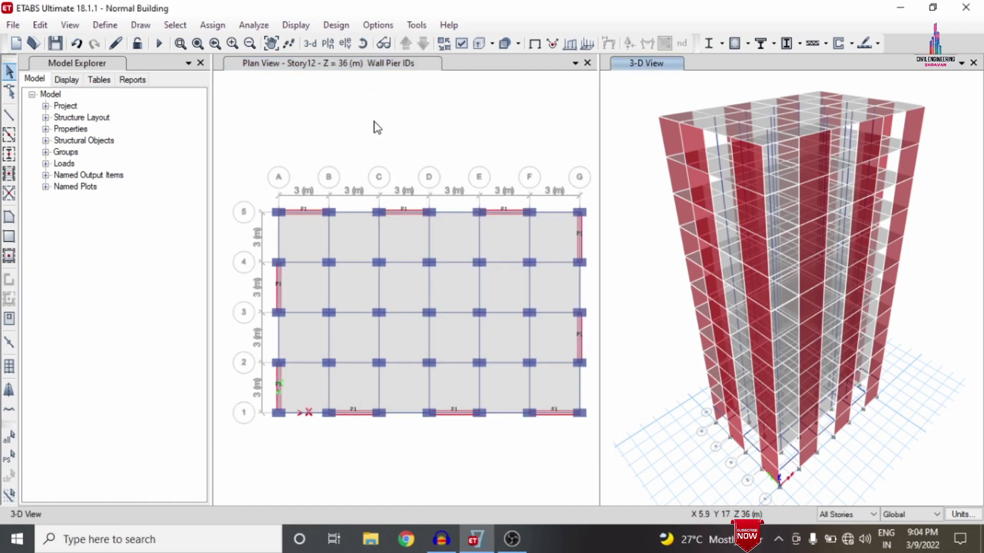
{"action": "left_click", "coordinate": [130, 28]}
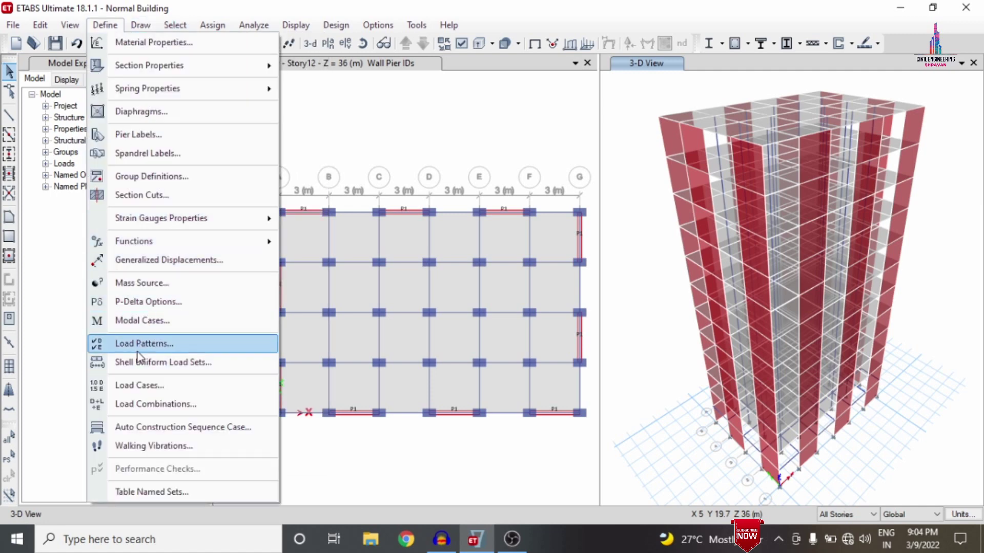
{"action": "left_click", "coordinate": [142, 348]}
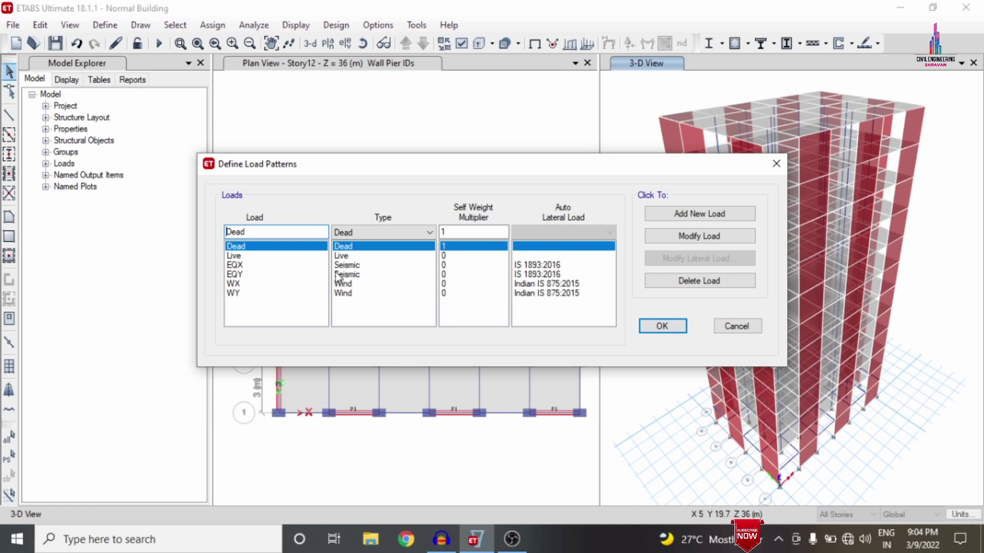
{"action": "left_click", "coordinate": [352, 266]}
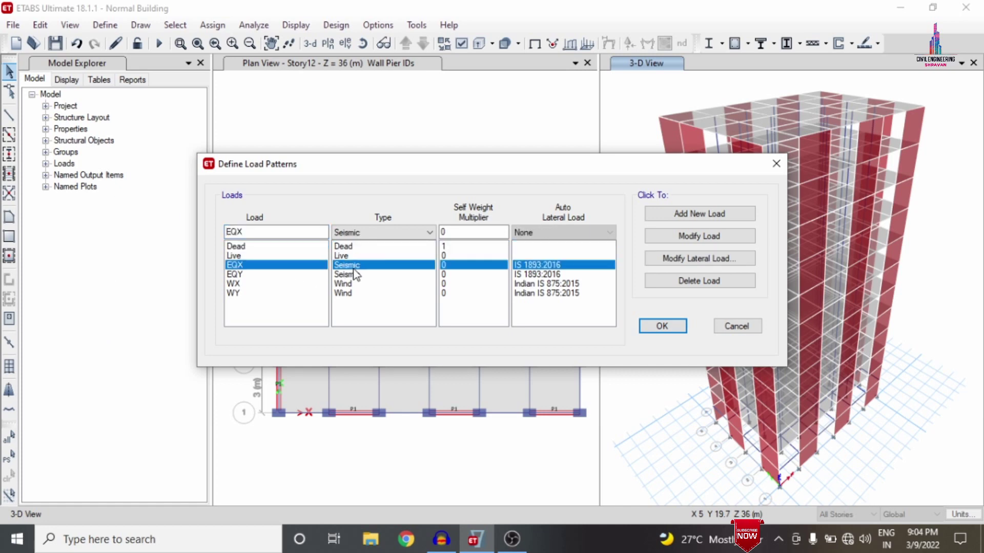
{"action": "left_click", "coordinate": [703, 260]}
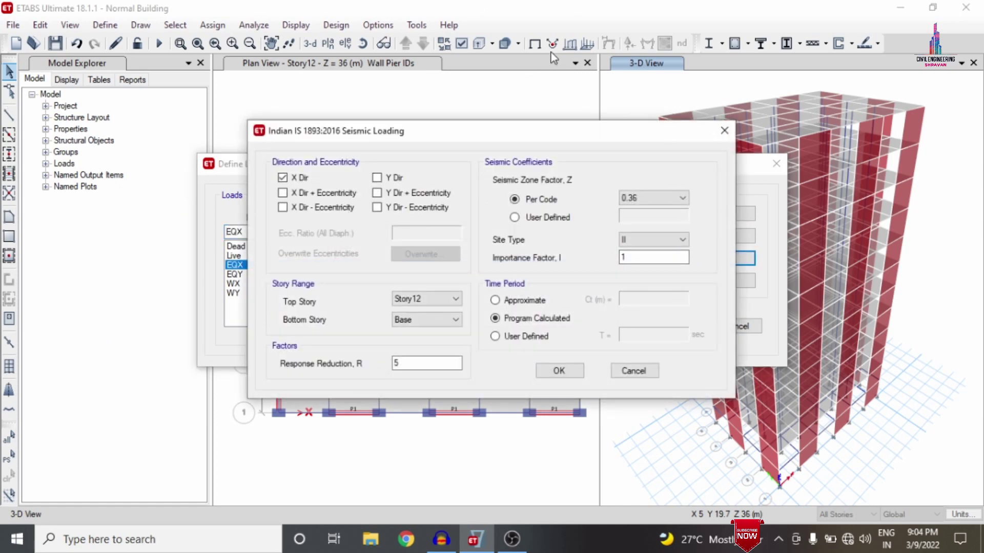
{"action": "left_click", "coordinate": [642, 377]}
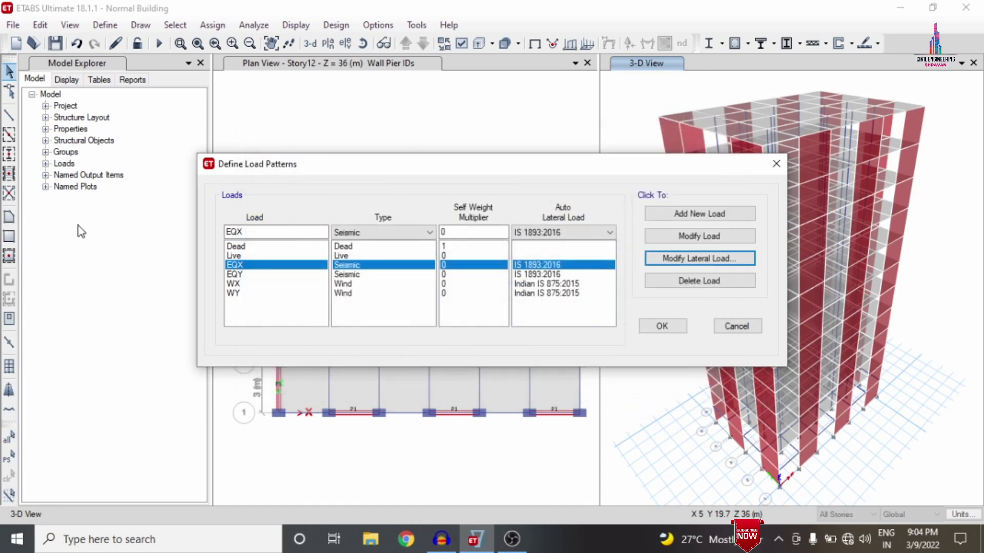
{"action": "left_click", "coordinate": [251, 275]}
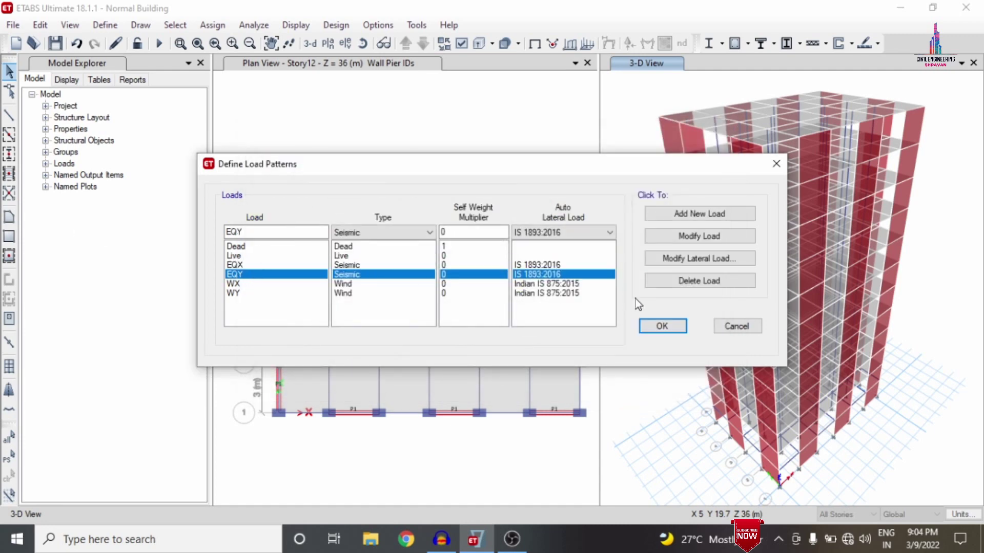
{"action": "left_click", "coordinate": [748, 329]}
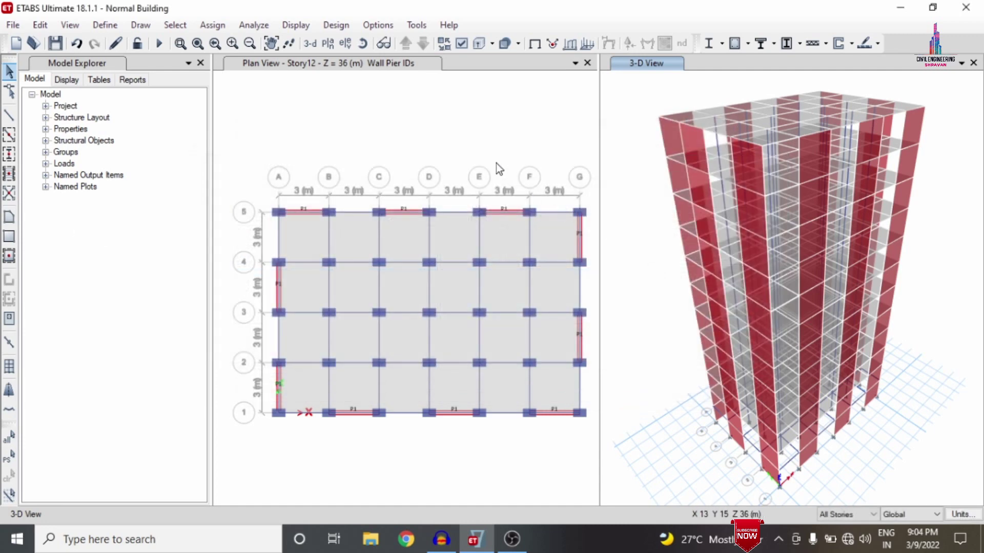
- Select everything and apply Dead joint loads of 1 kN and 1 kN-m, replacing existing loads
{"action": "key", "text": "ctrl+a"}
{"action": "left_click", "coordinate": [212, 25]}
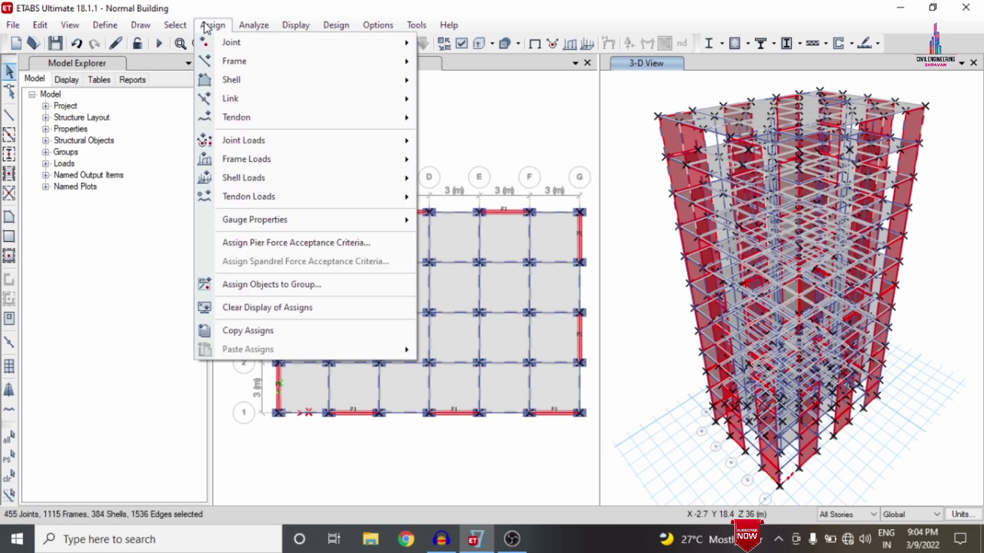
{"action": "mouse_move", "coordinate": [265, 138]}
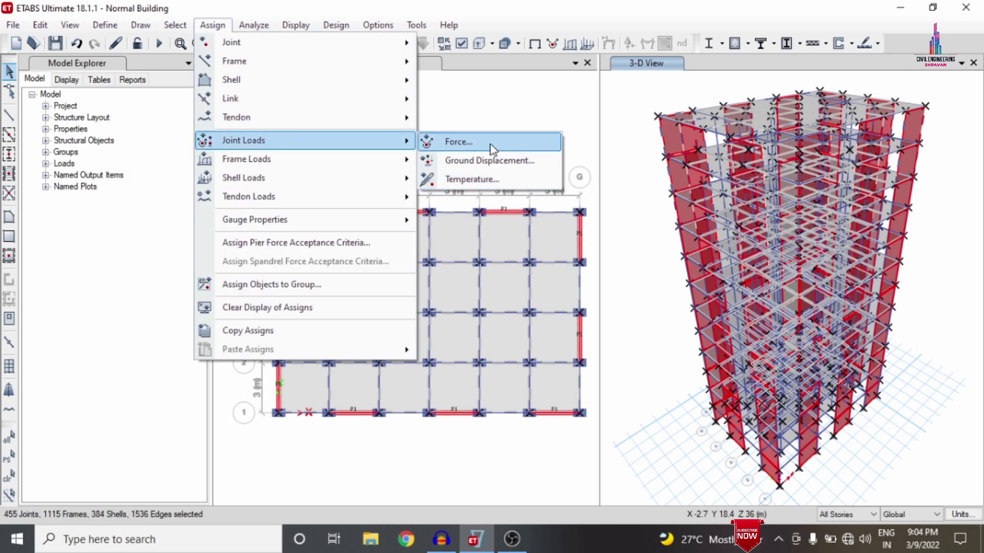
{"action": "left_click", "coordinate": [454, 143]}
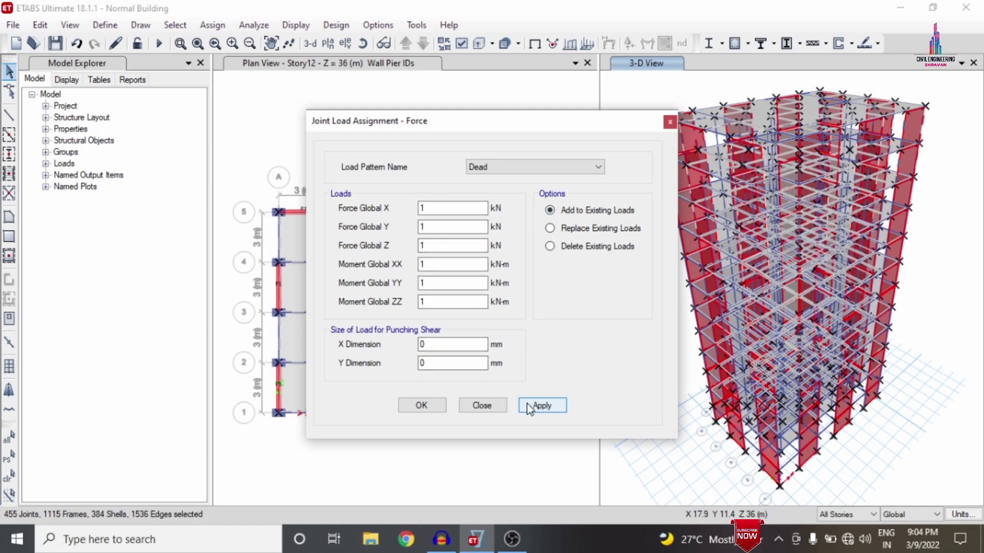
{"action": "left_click", "coordinate": [565, 229]}
{"action": "left_click", "coordinate": [543, 405]}
{"action": "left_click", "coordinate": [544, 407]}
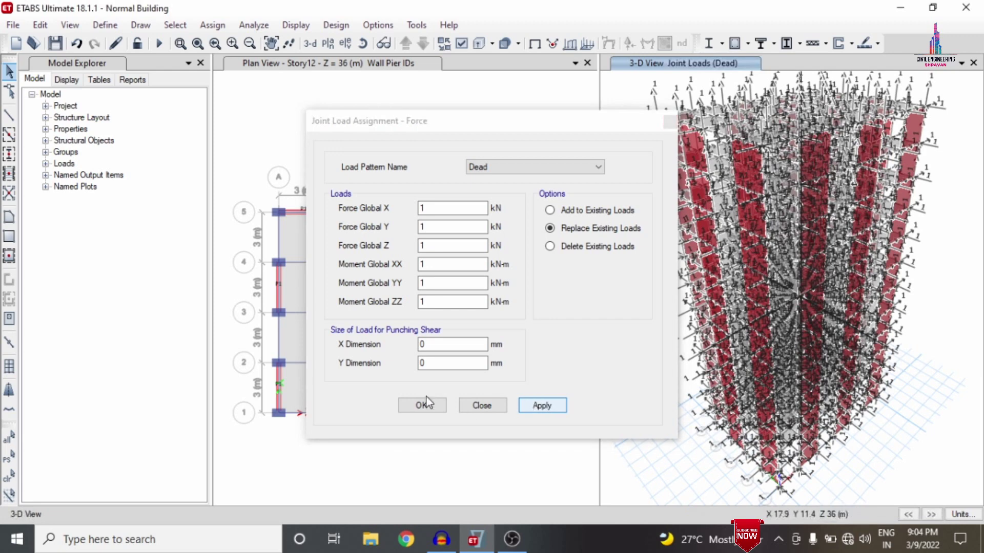
{"action": "left_click", "coordinate": [424, 409]}
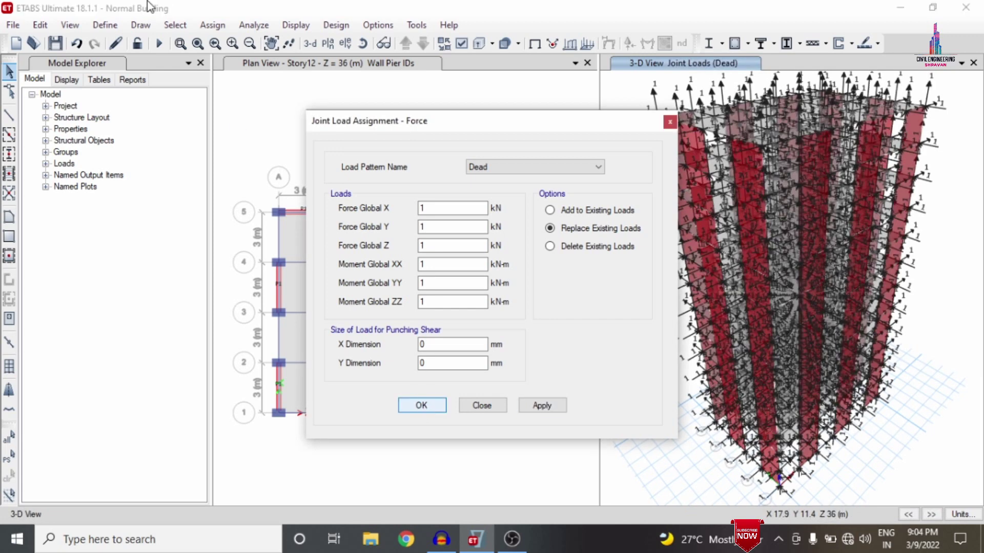
- Select all frames of section B0.45X0.65
{"action": "left_click", "coordinate": [173, 26]}
{"action": "mouse_move", "coordinate": [195, 46]}
{"action": "mouse_move", "coordinate": [424, 171]}
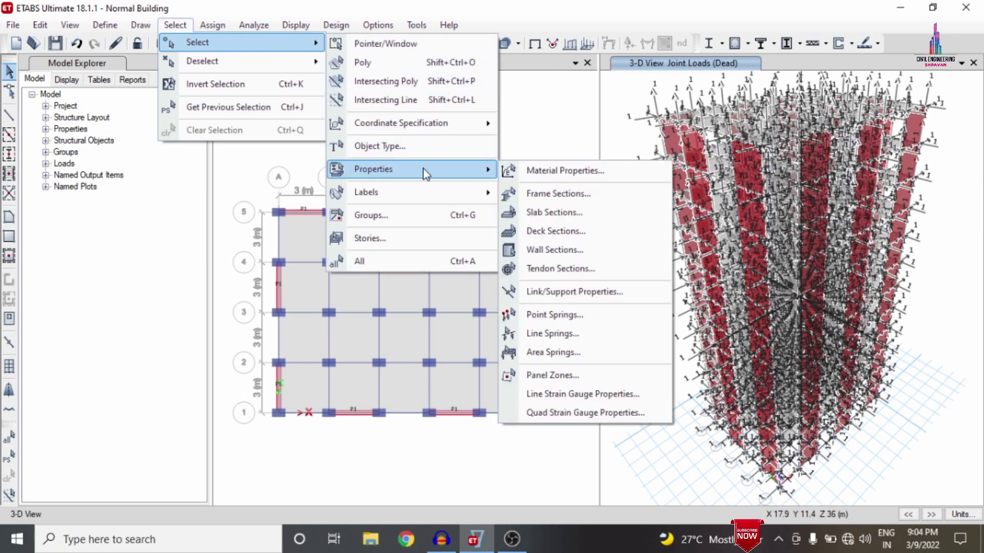
{"action": "left_click", "coordinate": [559, 195]}
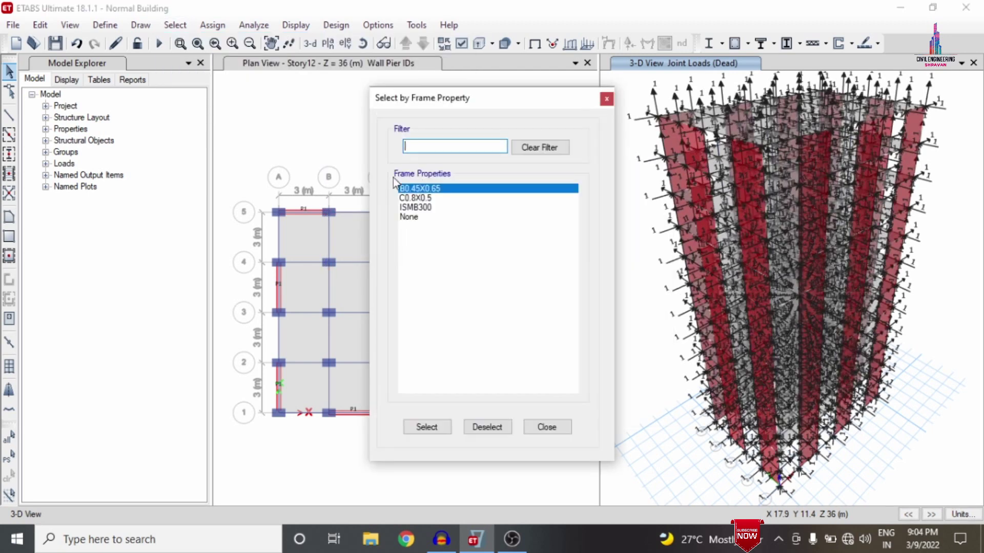
{"action": "left_click", "coordinate": [426, 427]}
{"action": "left_click", "coordinate": [543, 427]}
- Assign a uniform 24.3 kN/m Dead gravity load to the selected frames
{"action": "left_click", "coordinate": [212, 25]}
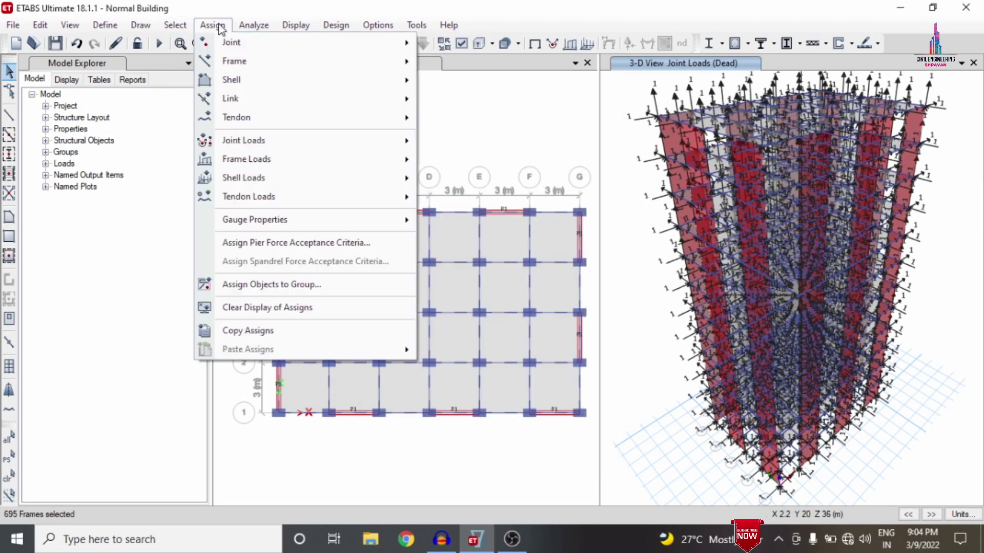
{"action": "mouse_move", "coordinate": [266, 159]}
{"action": "left_click", "coordinate": [475, 175]}
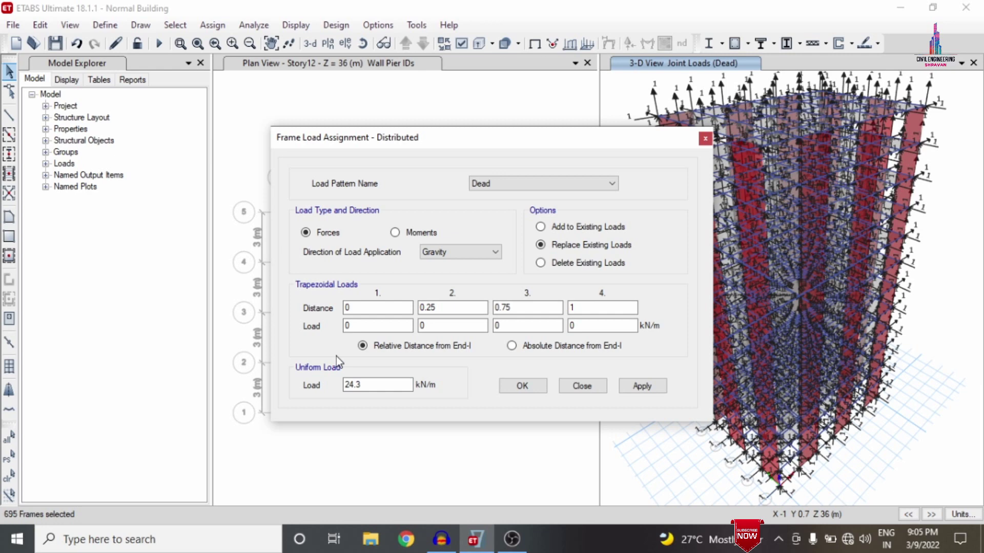
{"action": "left_click", "coordinate": [642, 385]}
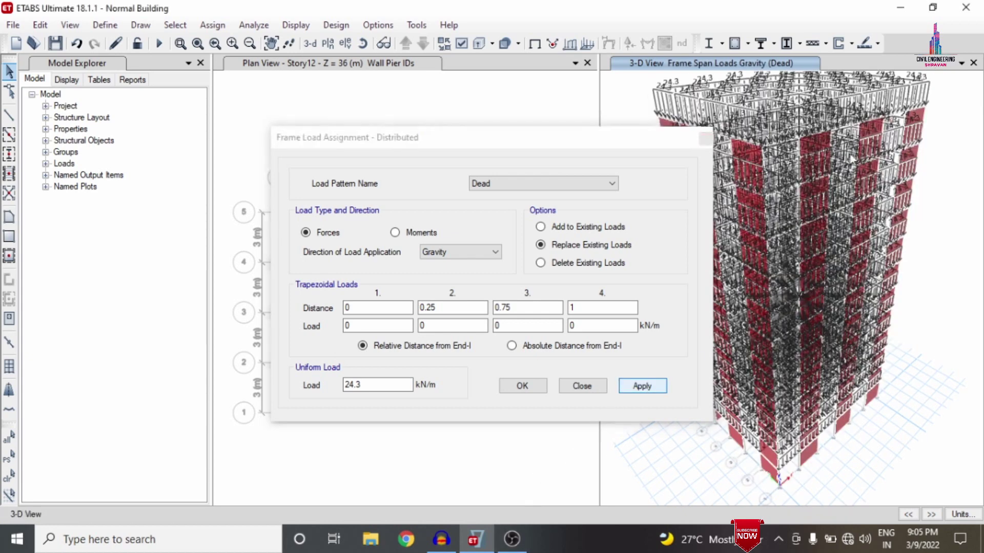
{"action": "left_click", "coordinate": [522, 385]}
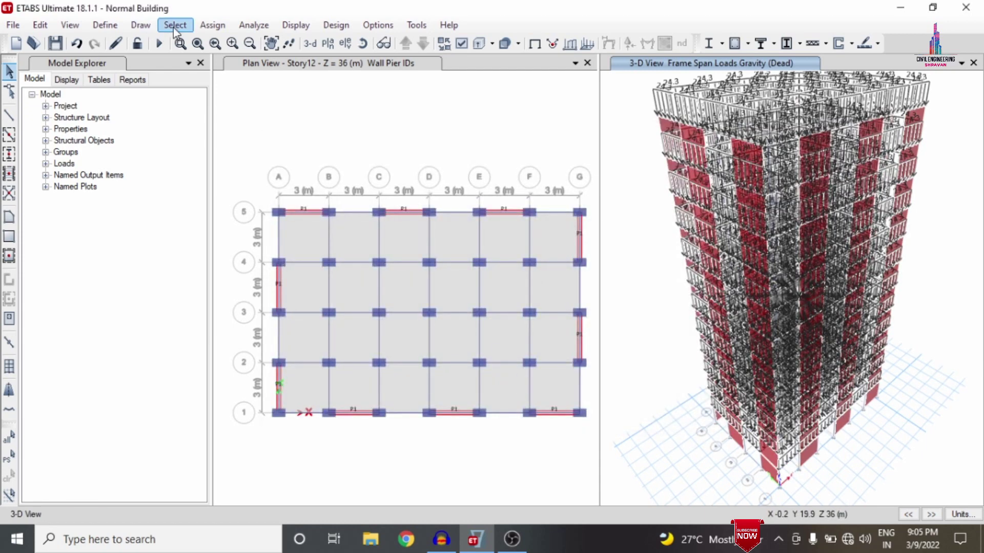
- Select all shells of slab section S150
{"action": "left_click", "coordinate": [174, 24]}
{"action": "mouse_move", "coordinate": [202, 47]}
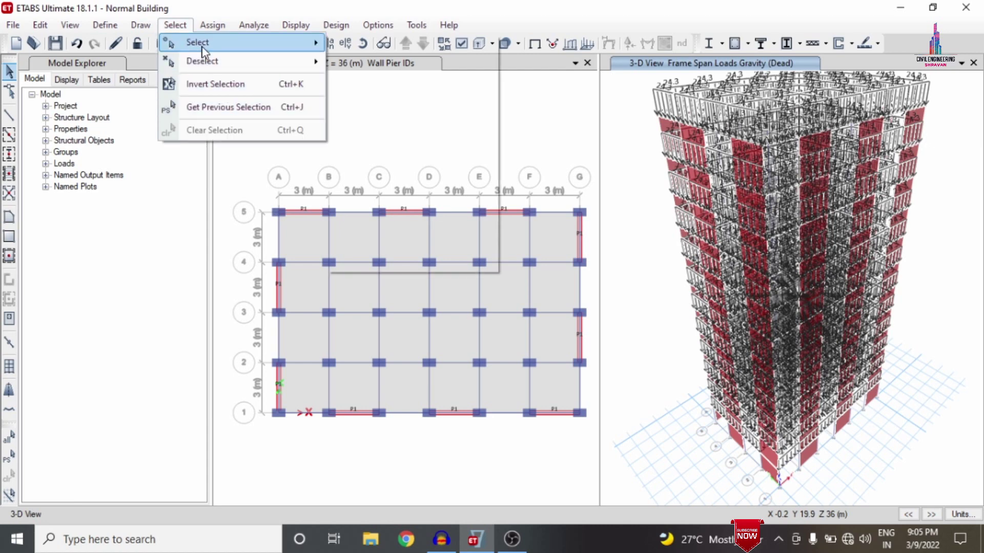
{"action": "mouse_move", "coordinate": [452, 166]}
{"action": "left_click", "coordinate": [536, 213]}
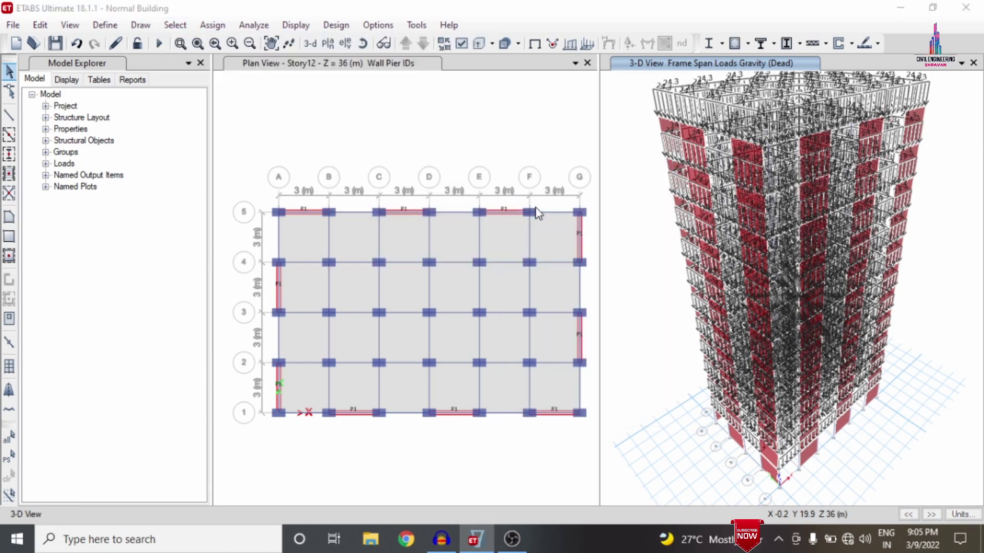
{"action": "left_click", "coordinate": [414, 165]}
{"action": "left_click", "coordinate": [427, 393]}
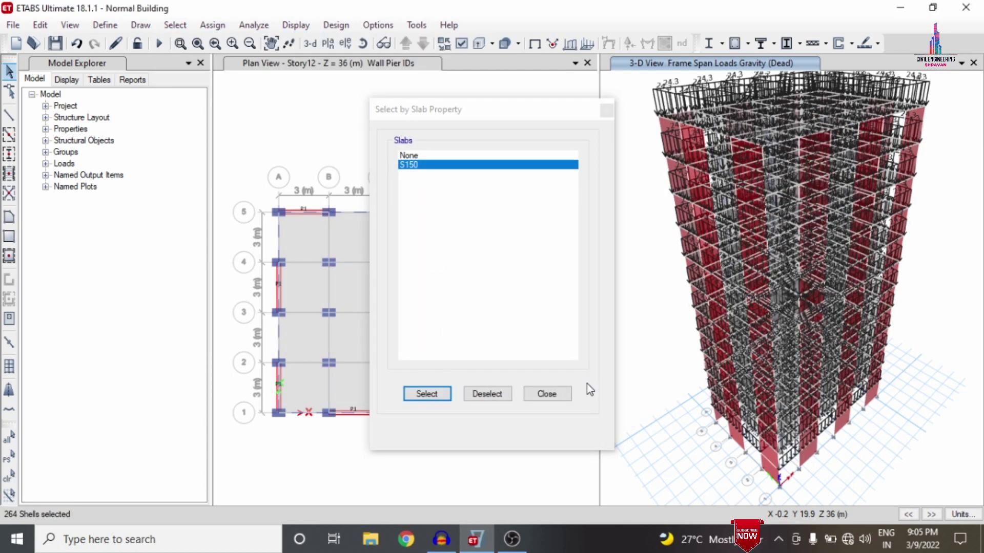
{"action": "left_click", "coordinate": [544, 394]}
- Apply a uniform 2 kN/m² Dead gravity load to the selected slabs
{"action": "left_click", "coordinate": [210, 27]}
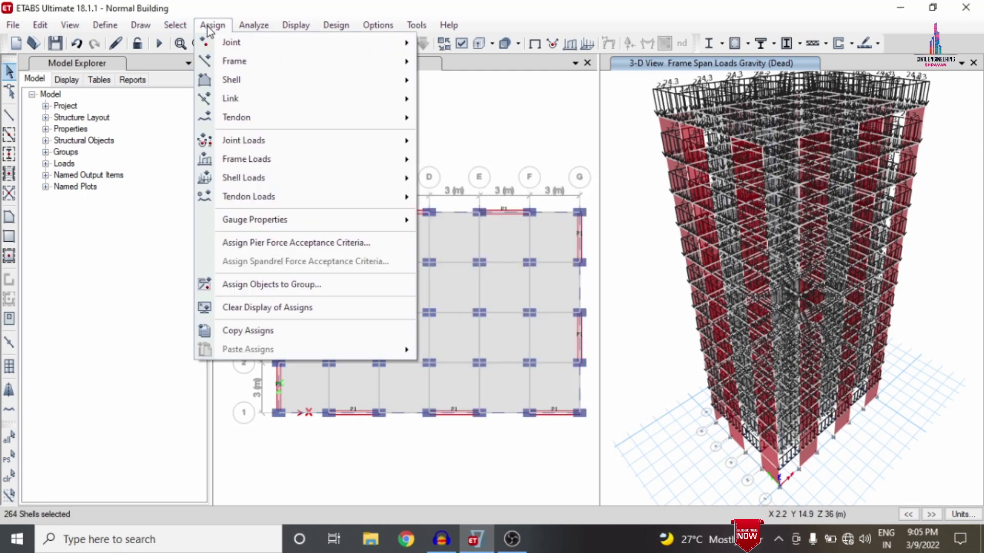
{"action": "mouse_move", "coordinate": [237, 179]}
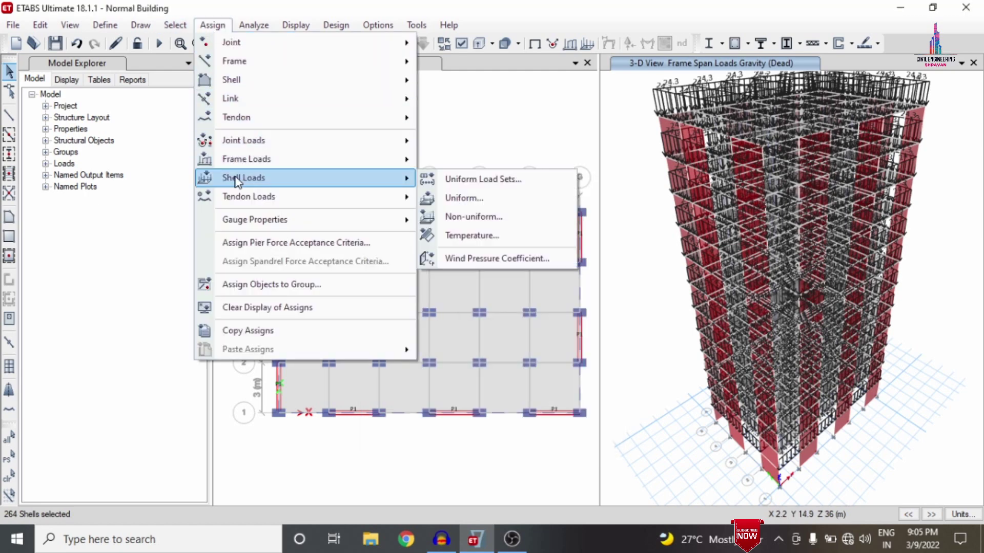
{"action": "left_click", "coordinate": [432, 199]}
{"action": "left_click", "coordinate": [527, 227]}
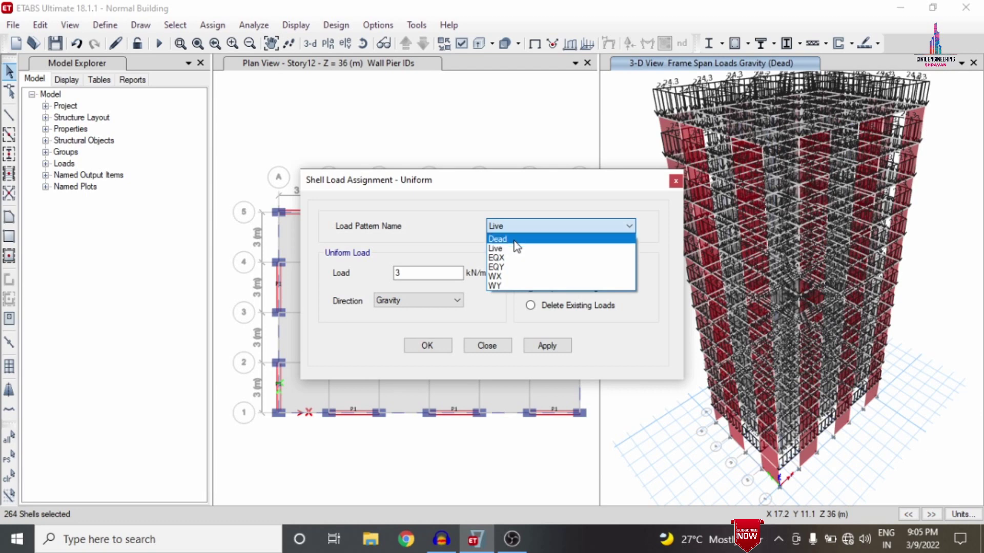
{"action": "left_click", "coordinate": [515, 240]}
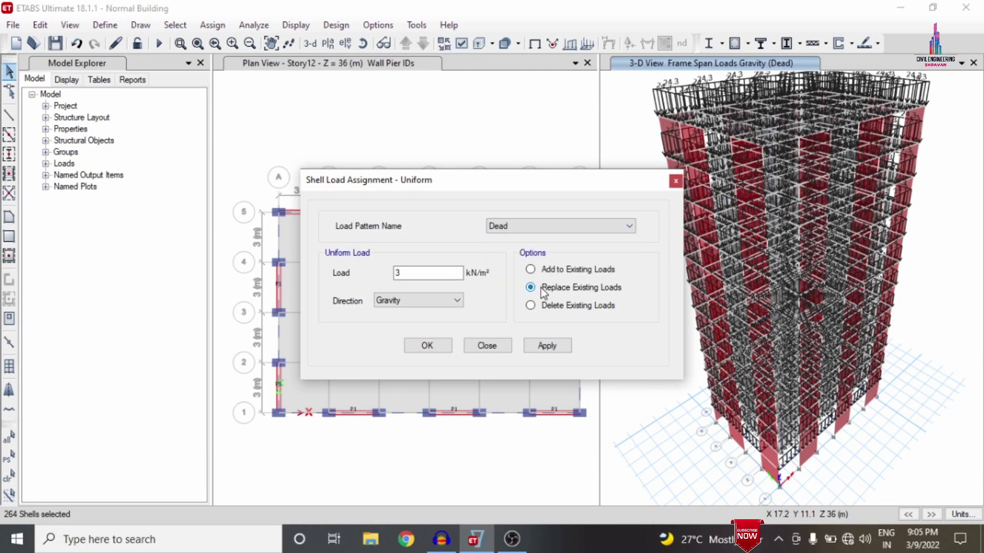
{"action": "double_click", "coordinate": [428, 273]}
{"action": "left_click", "coordinate": [552, 349]}
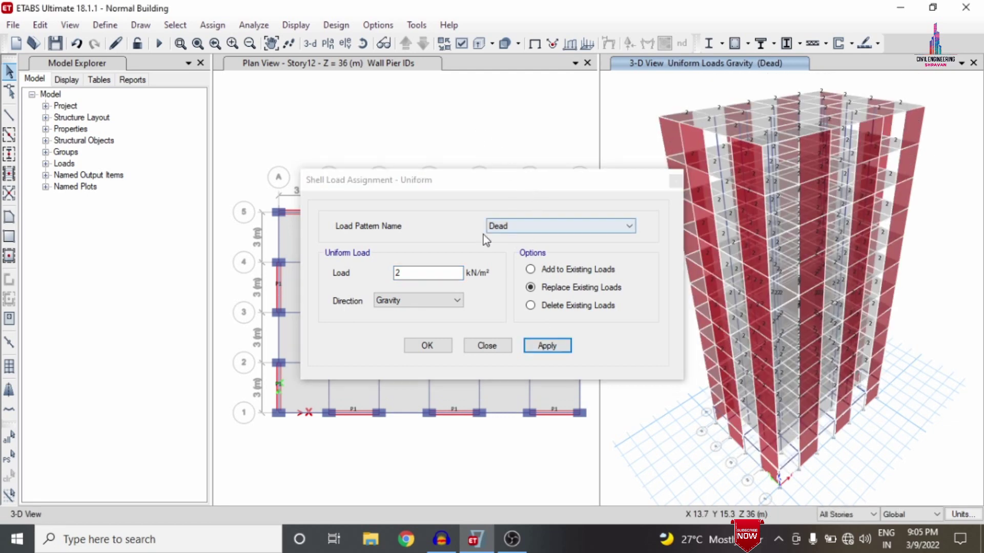
- Apply a uniform 3 kN/m² Live gravity load to the slabs and confirm
{"action": "left_click", "coordinate": [523, 226]}
{"action": "left_click", "coordinate": [509, 253]}
{"action": "left_click", "coordinate": [456, 301]}
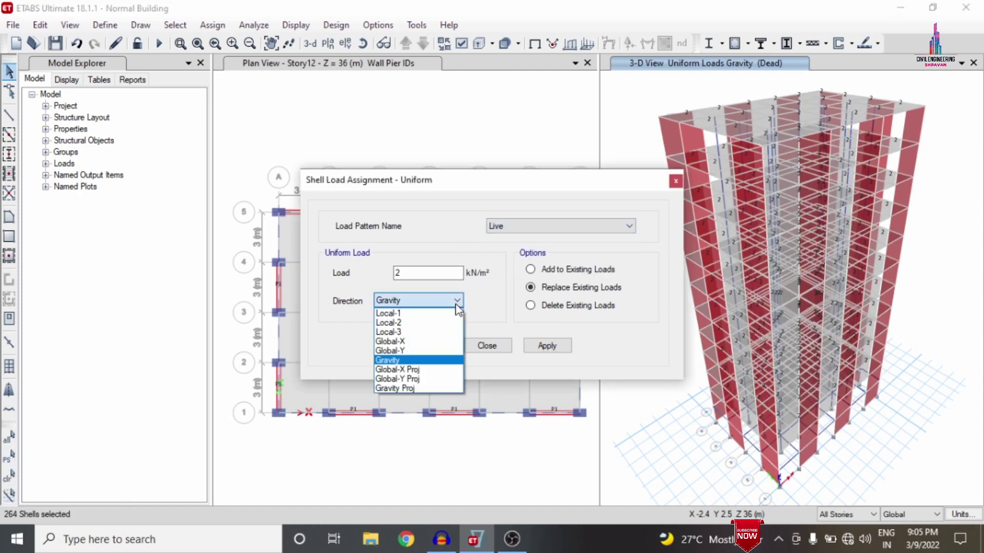
{"action": "left_click", "coordinate": [457, 300]}
{"action": "left_click", "coordinate": [442, 273]}
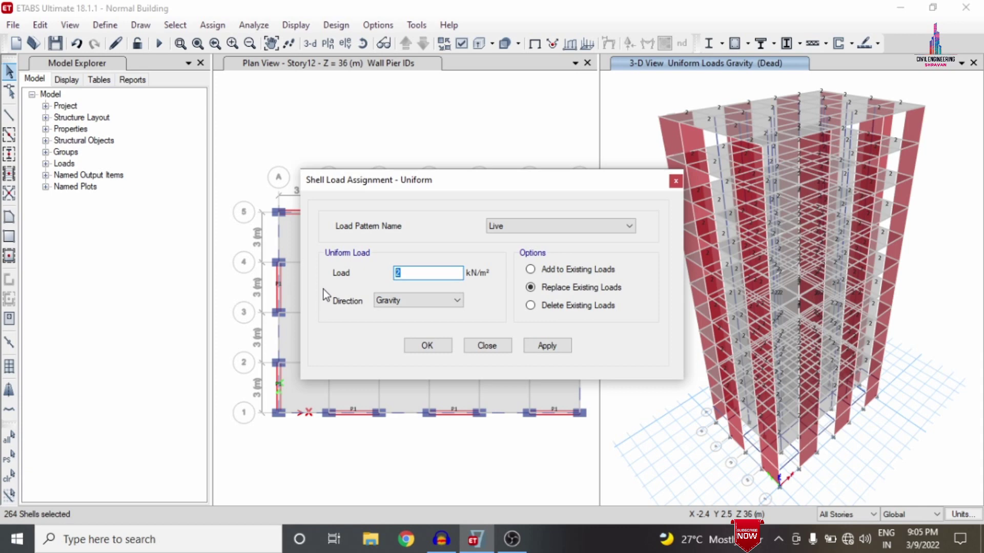
{"action": "key", "text": "BackSpace"}
{"action": "type", "text": "3"}
{"action": "left_click", "coordinate": [538, 349]}
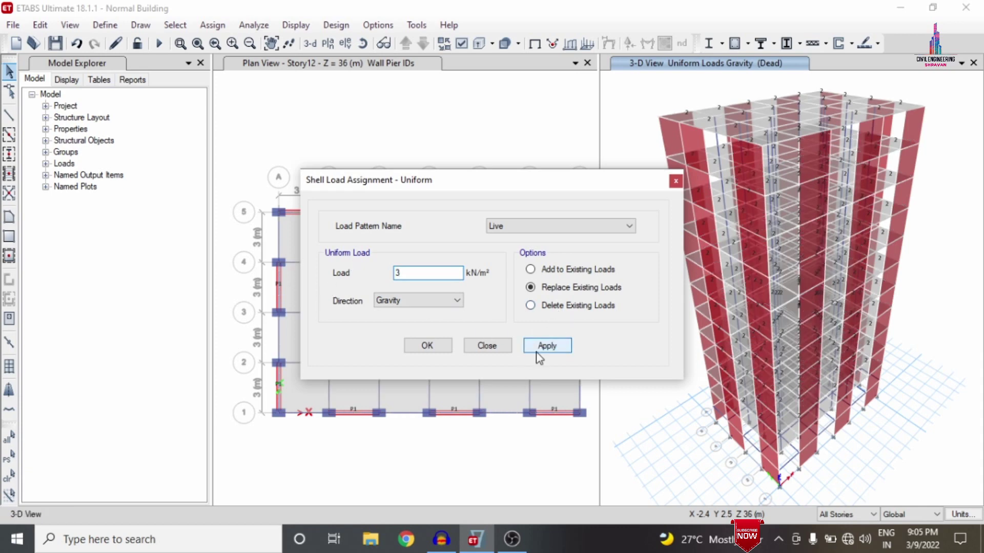
{"action": "left_click", "coordinate": [422, 349]}
{"action": "left_click", "coordinate": [422, 349]}
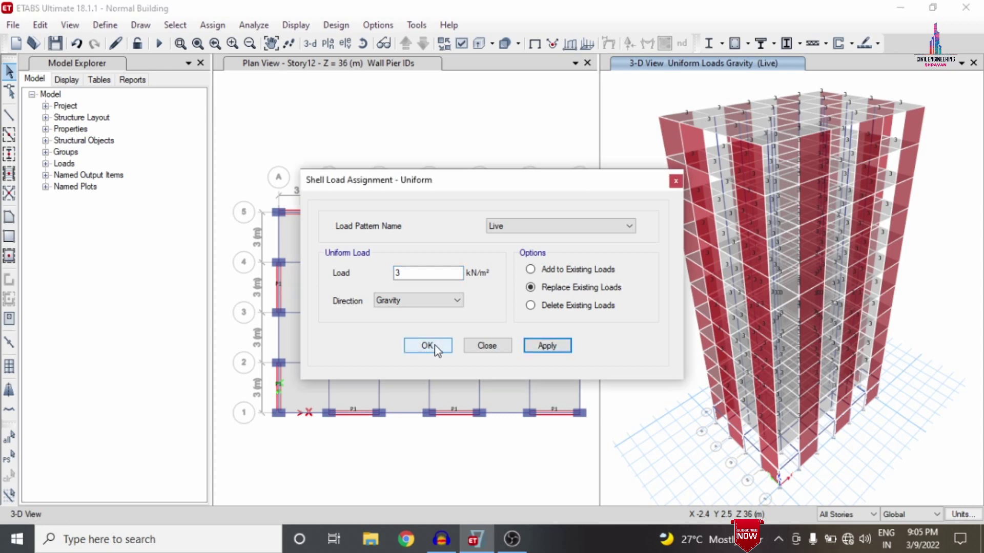
- Show the Base level in plan and select all its joints on that story only
{"action": "left_click", "coordinate": [379, 138]}
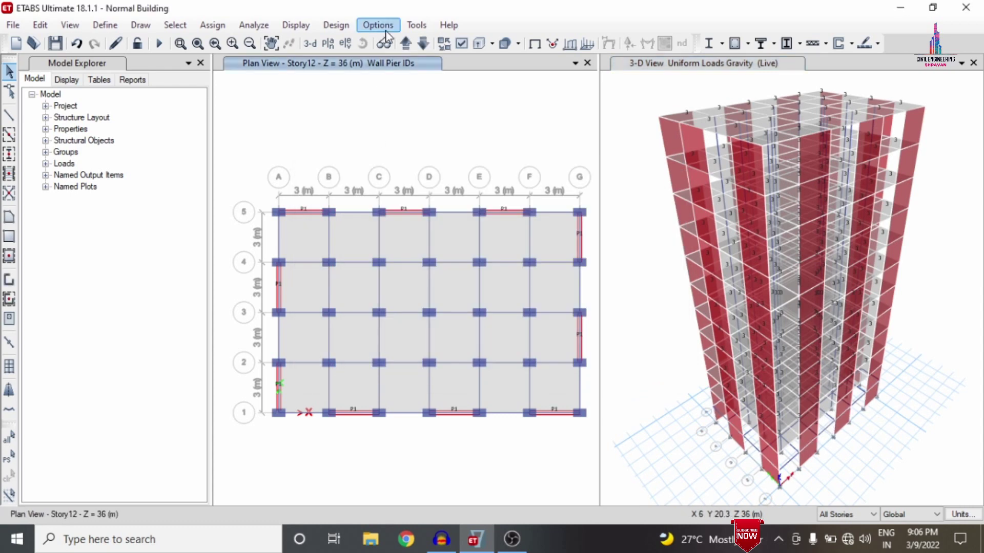
{"action": "left_click", "coordinate": [326, 42]}
{"action": "left_click", "coordinate": [424, 333]}
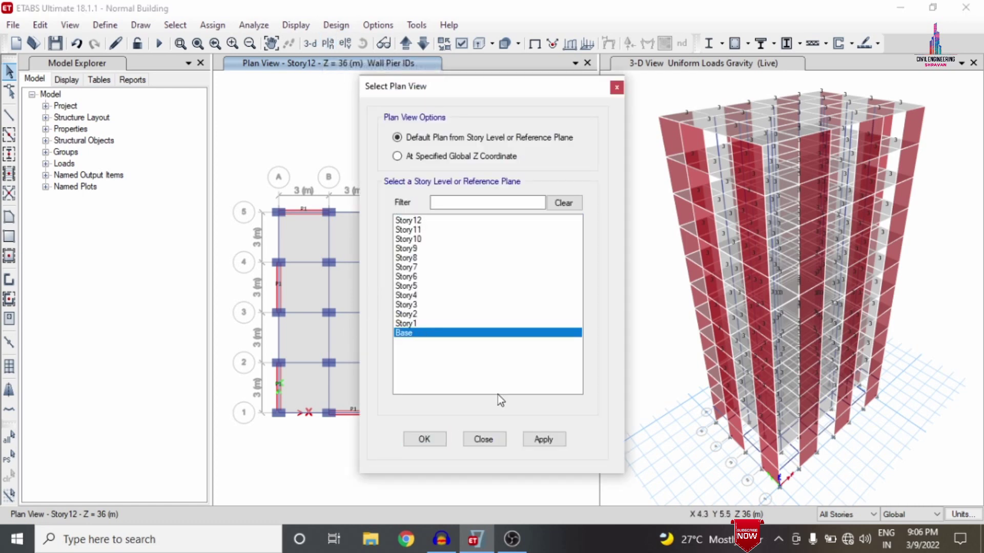
{"action": "left_click", "coordinate": [430, 440]}
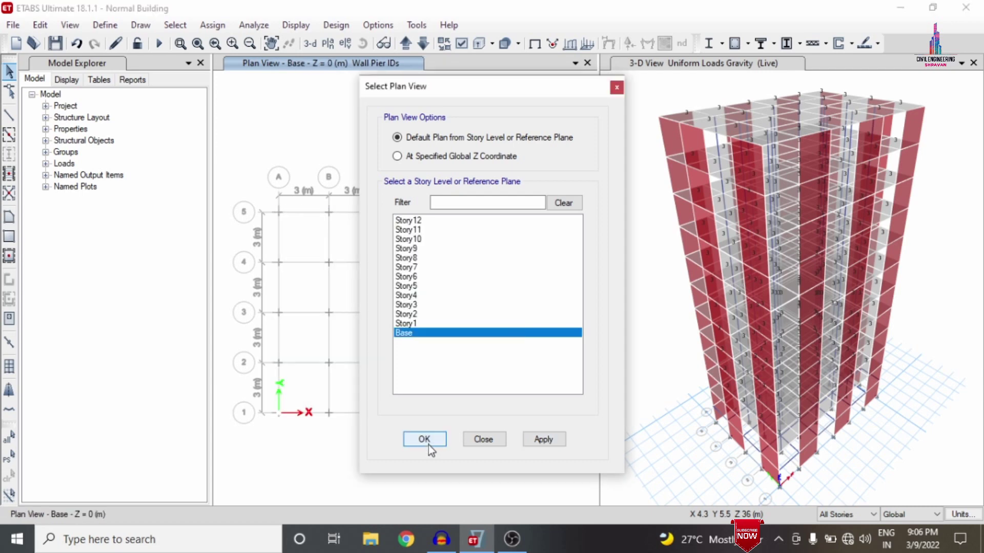
{"action": "left_click", "coordinate": [832, 516]}
{"action": "left_click", "coordinate": [839, 528]}
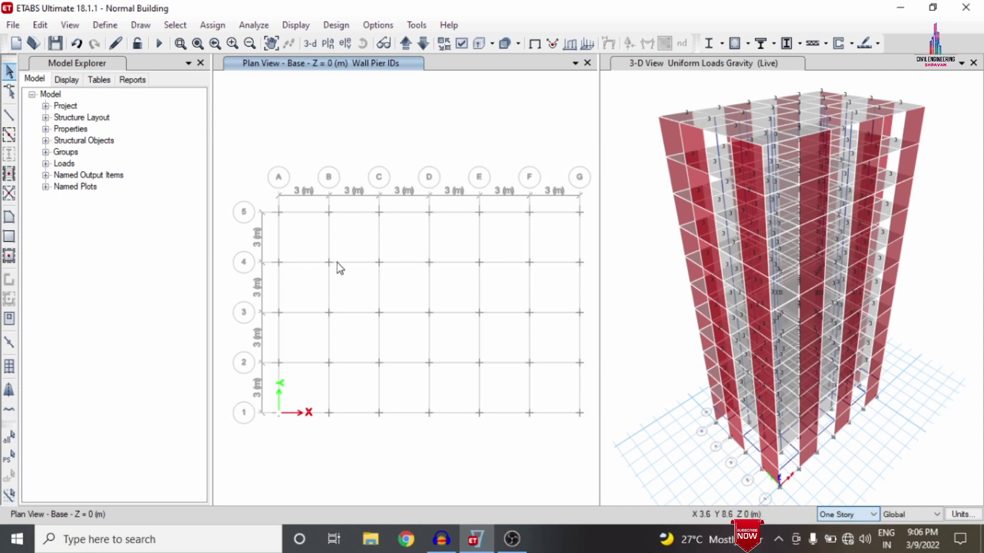
{"action": "left_click_drag", "start_coordinate": [242, 160], "coordinate": [598, 450]}
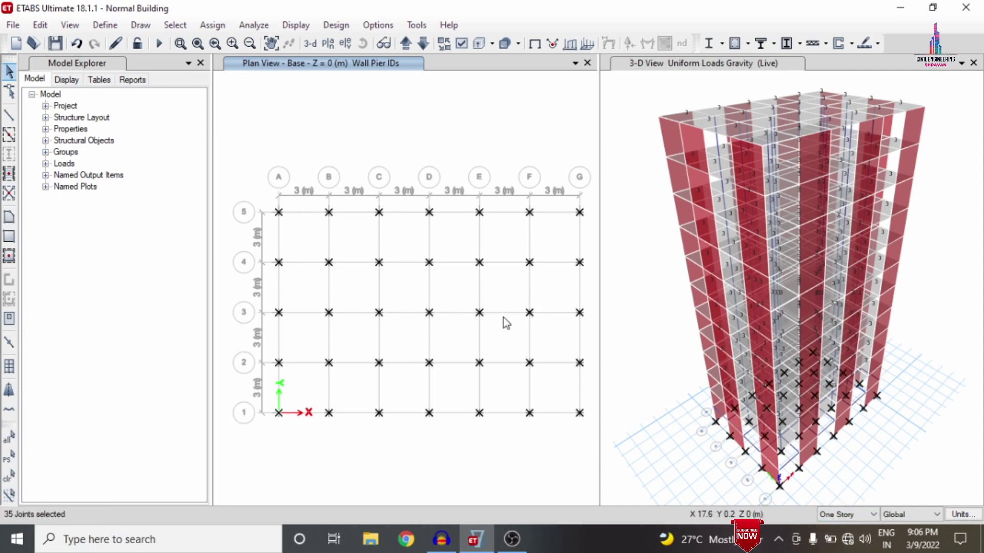
- Assign fully fixed restraints to the selected base joints
{"action": "left_click", "coordinate": [204, 24]}
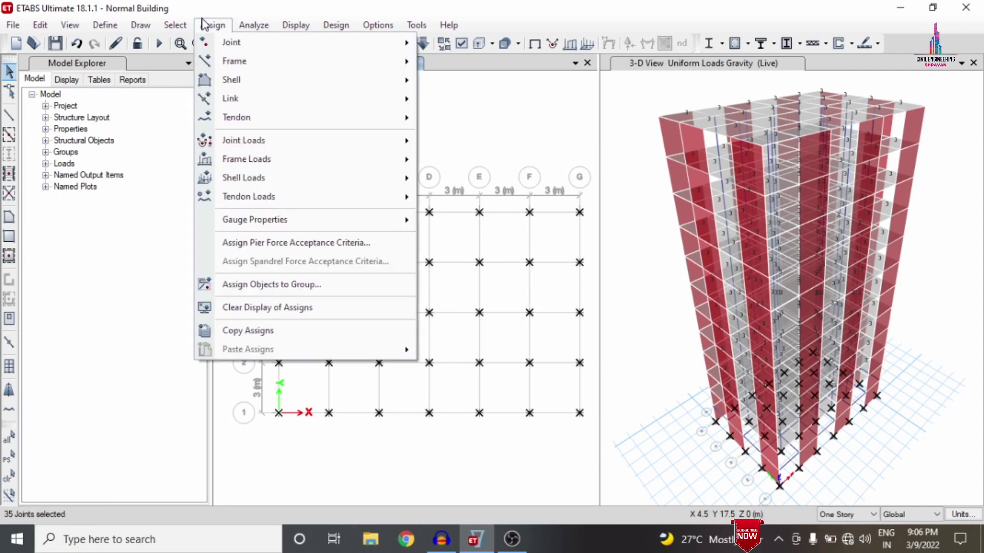
{"action": "mouse_move", "coordinate": [229, 49]}
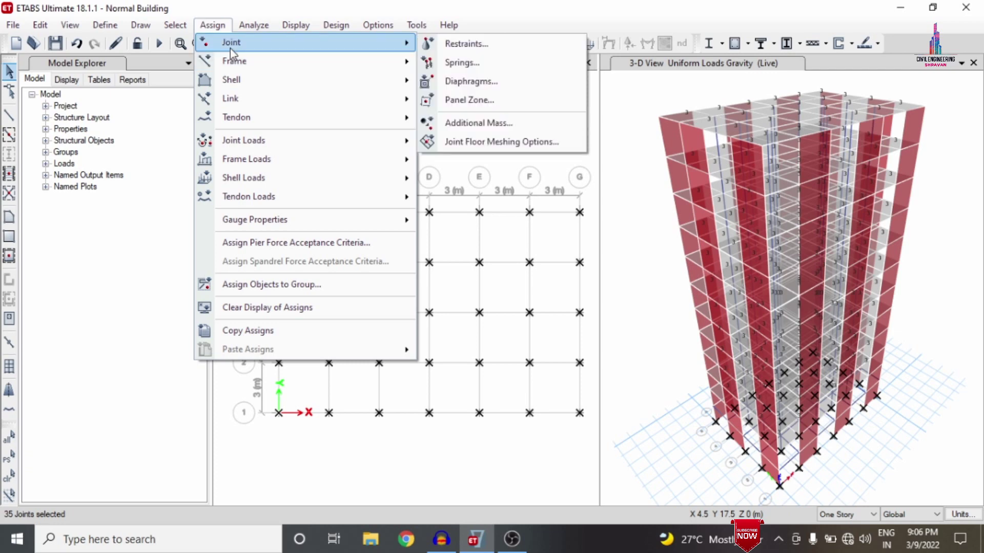
{"action": "left_click", "coordinate": [513, 45]}
{"action": "left_click", "coordinate": [439, 311]}
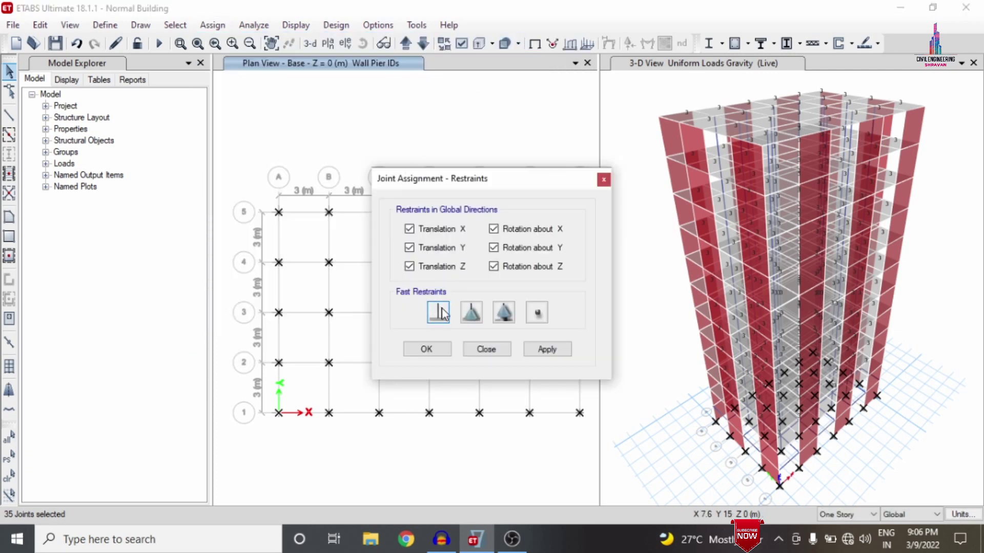
{"action": "left_click", "coordinate": [561, 353]}
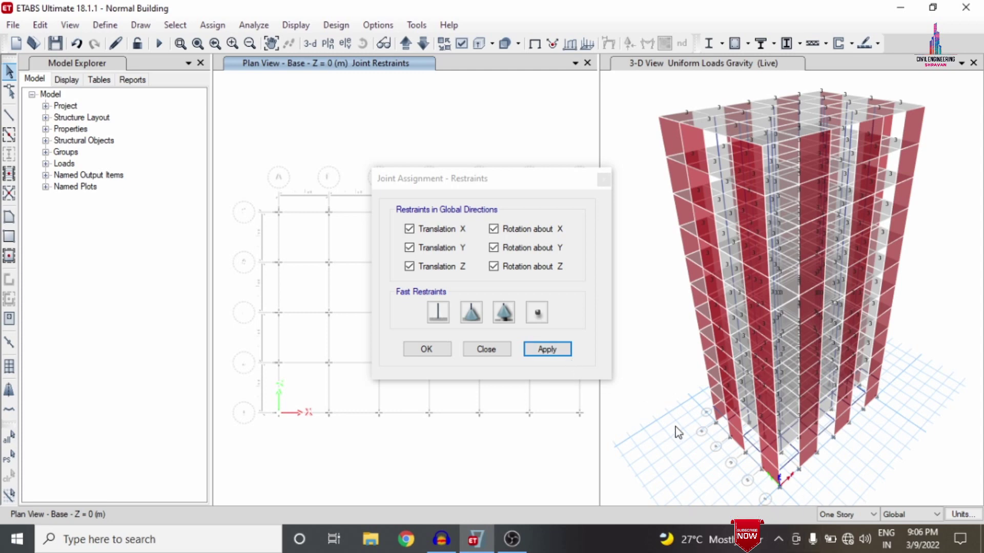
{"action": "left_click", "coordinate": [426, 351]}
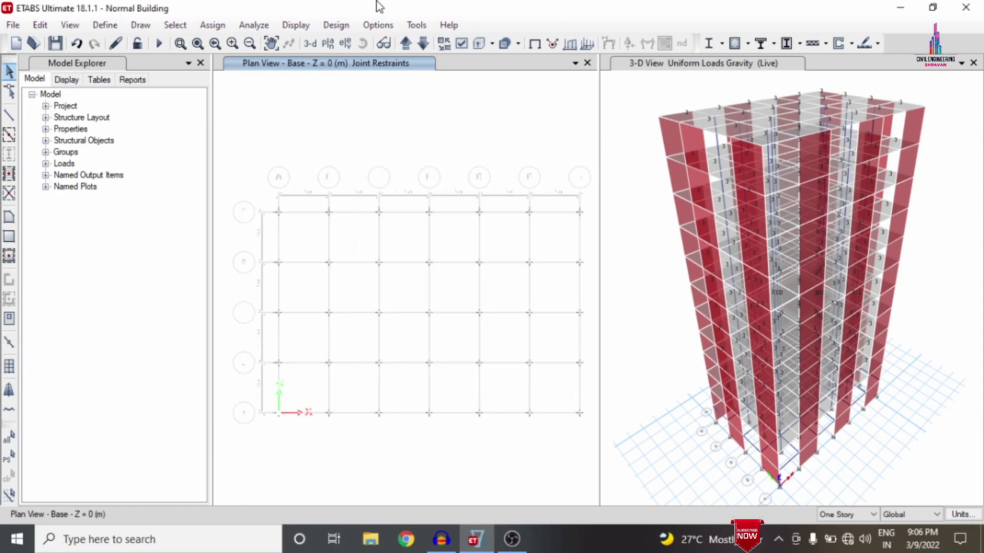
{"action": "left_click", "coordinate": [423, 43]}
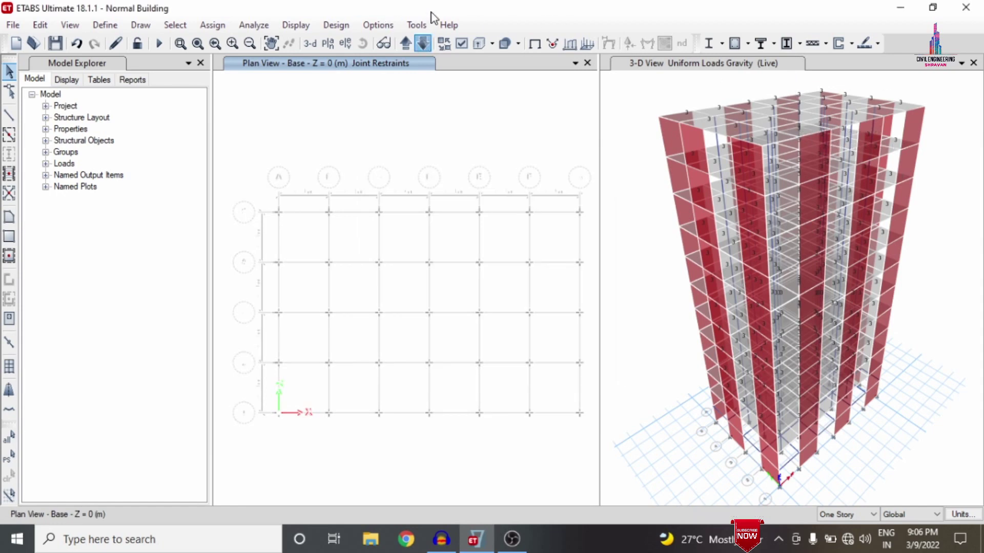
- Run Check Model and confirm the model has no warnings
{"action": "left_click", "coordinate": [257, 29]}
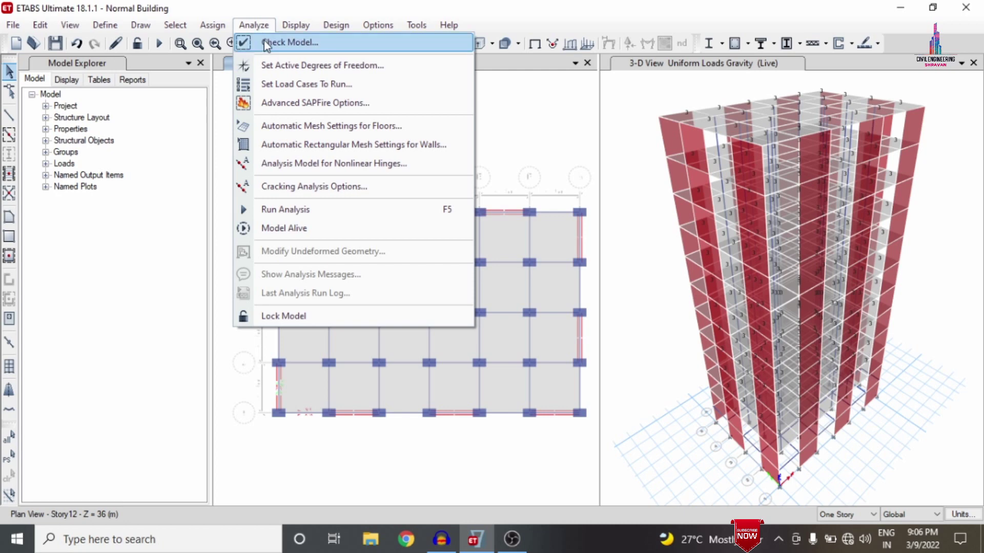
{"action": "left_click", "coordinate": [267, 43]}
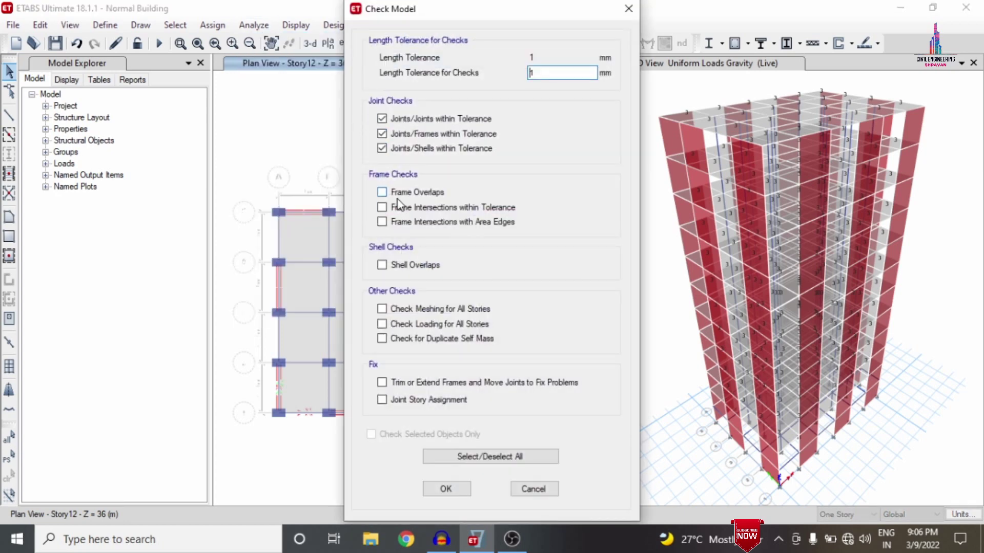
{"action": "left_click", "coordinate": [445, 489]}
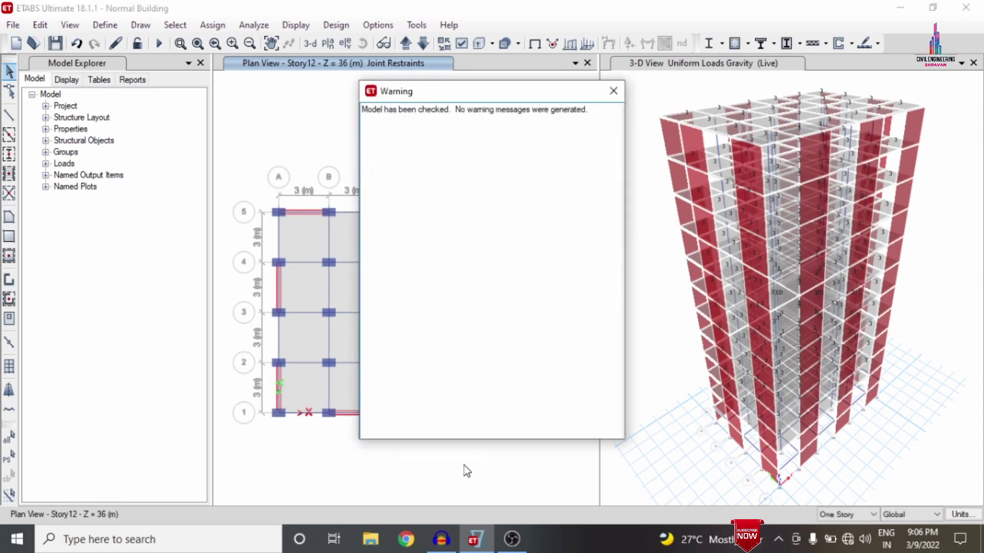
{"action": "left_click", "coordinate": [613, 90]}
- Run the analysis for all load cases via Set Load Cases To Run
{"action": "left_click", "coordinate": [248, 25]}
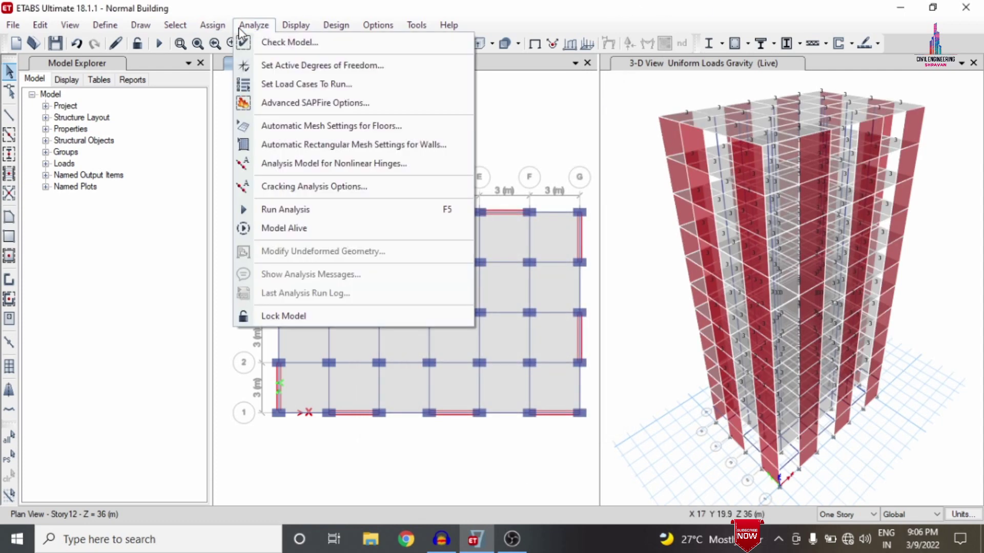
{"action": "left_click", "coordinate": [284, 80]}
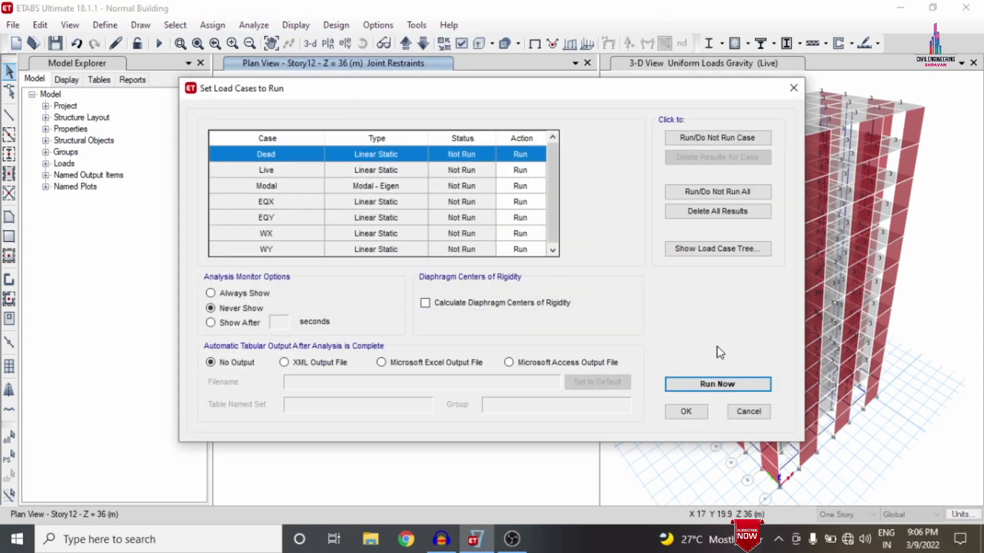
{"action": "left_click", "coordinate": [721, 380]}
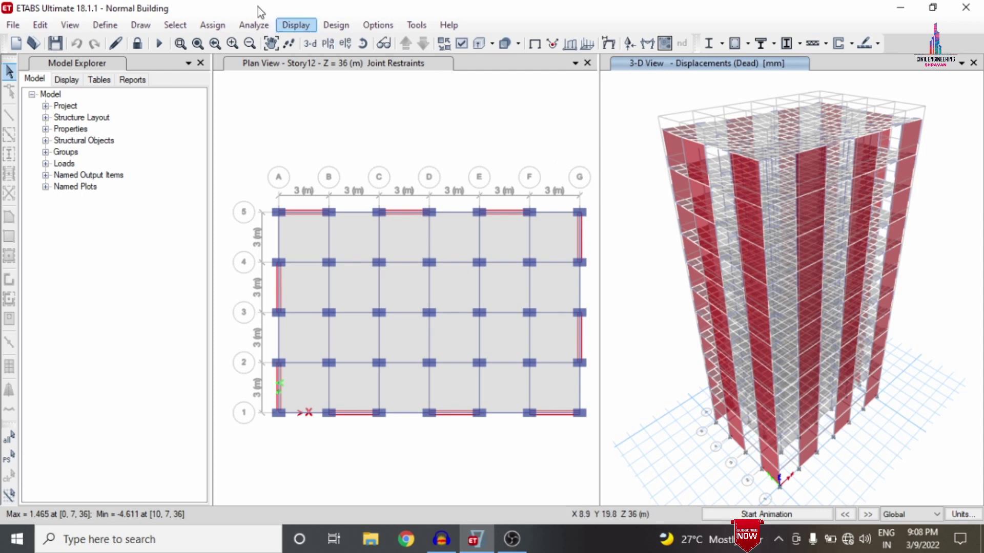
- Display the building's deformed shape for the EQX load case instead of Dead
{"action": "left_click", "coordinate": [290, 29]}
{"action": "left_click", "coordinate": [322, 87]}
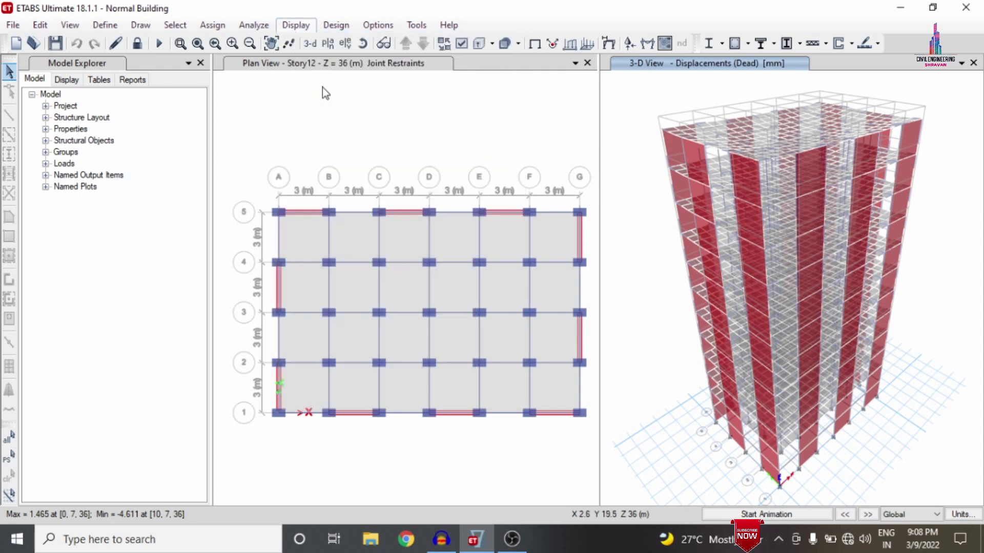
{"action": "left_click", "coordinate": [345, 78]}
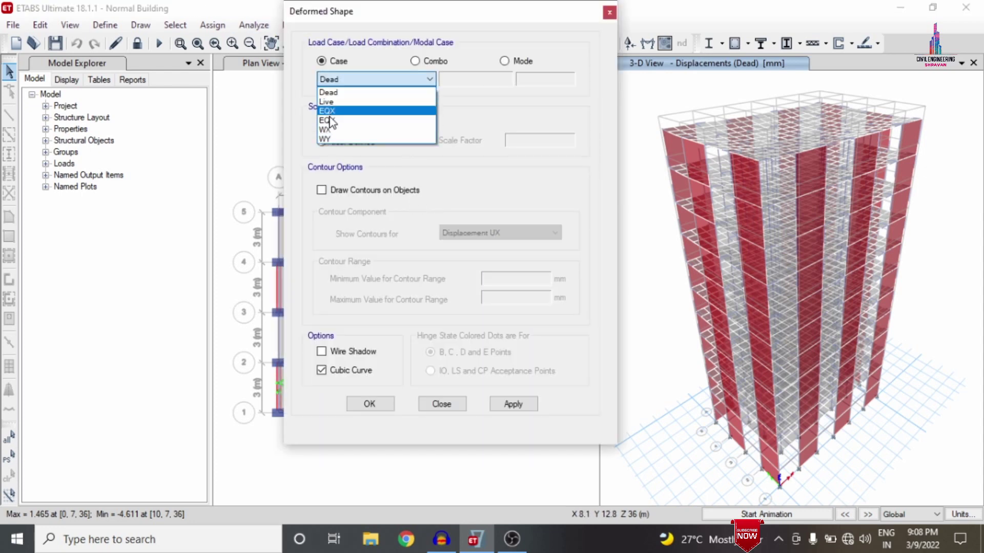
{"action": "left_click", "coordinate": [333, 109]}
{"action": "left_click", "coordinate": [536, 411]}
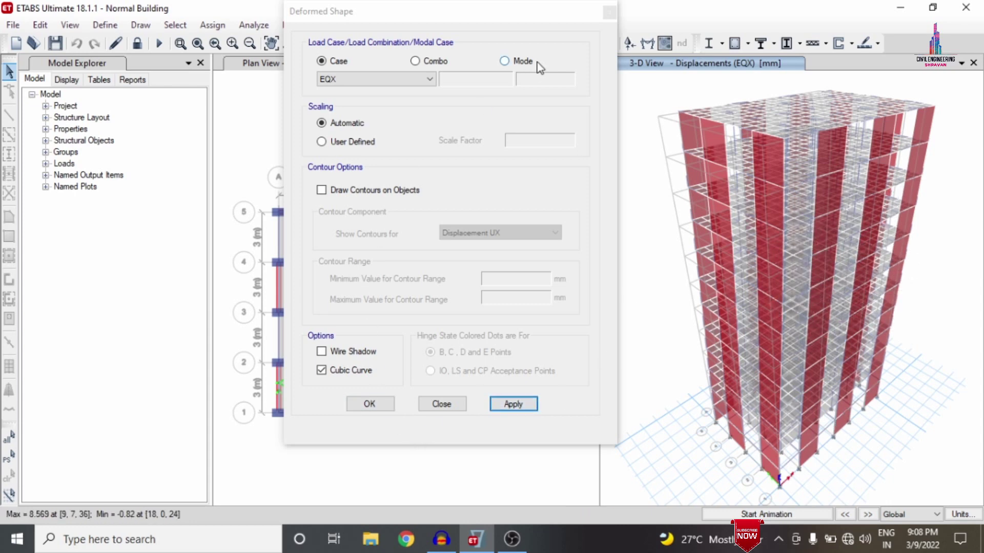
{"action": "left_click", "coordinate": [610, 13]}
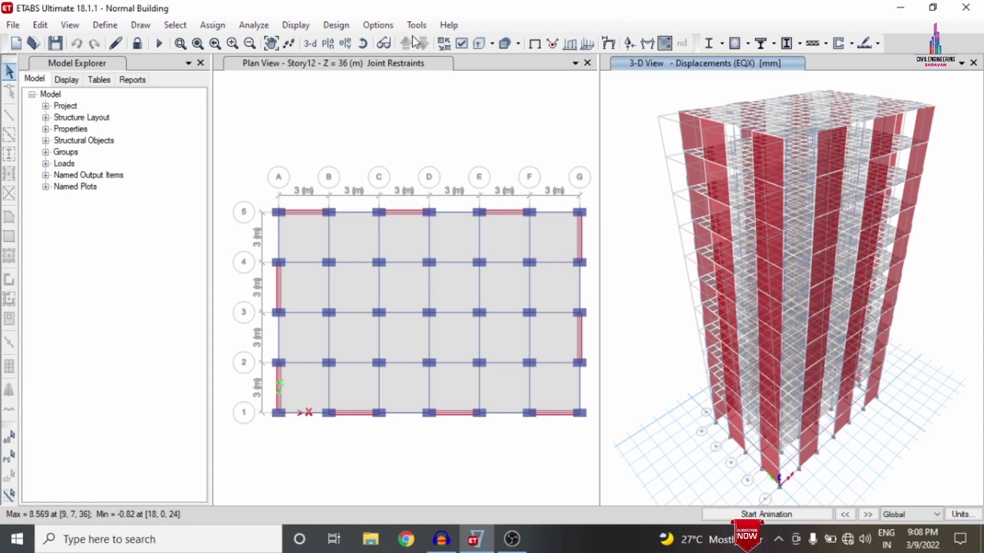
{"action": "left_click", "coordinate": [285, 29]}
{"action": "mouse_move", "coordinate": [332, 110]}
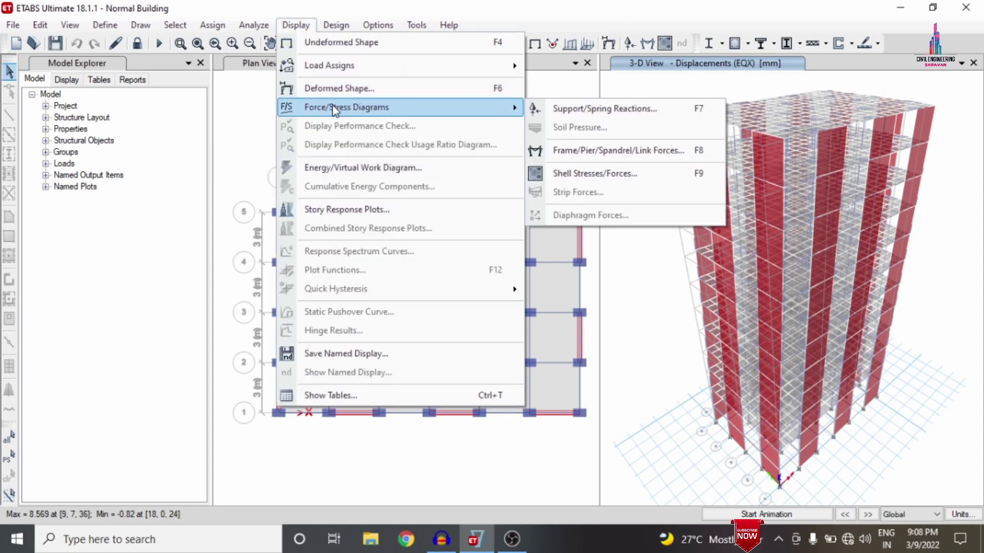
{"action": "left_click", "coordinate": [635, 151]}
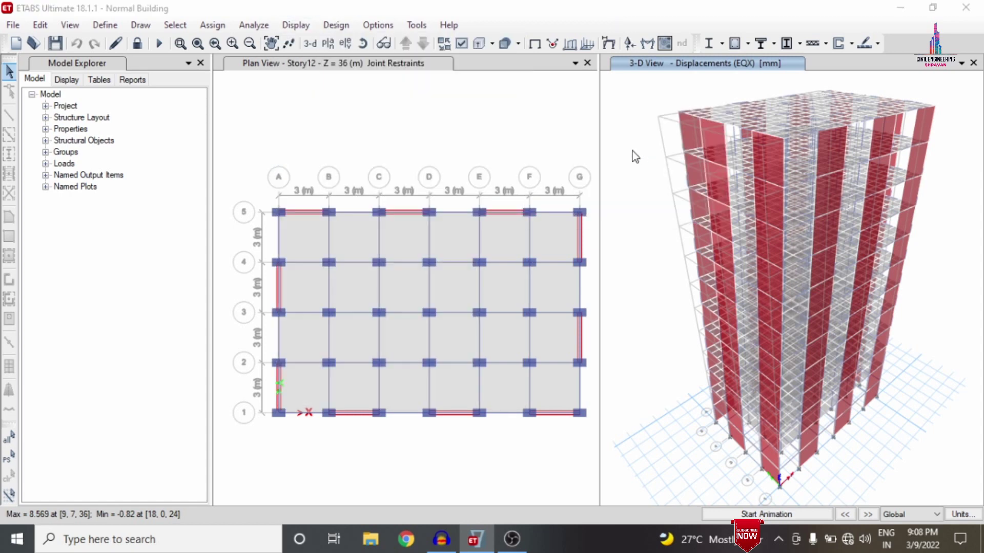
- Show the Dead load Shear 2-2 and then Moment 3-3 frame force diagrams
{"action": "left_click", "coordinate": [364, 208]}
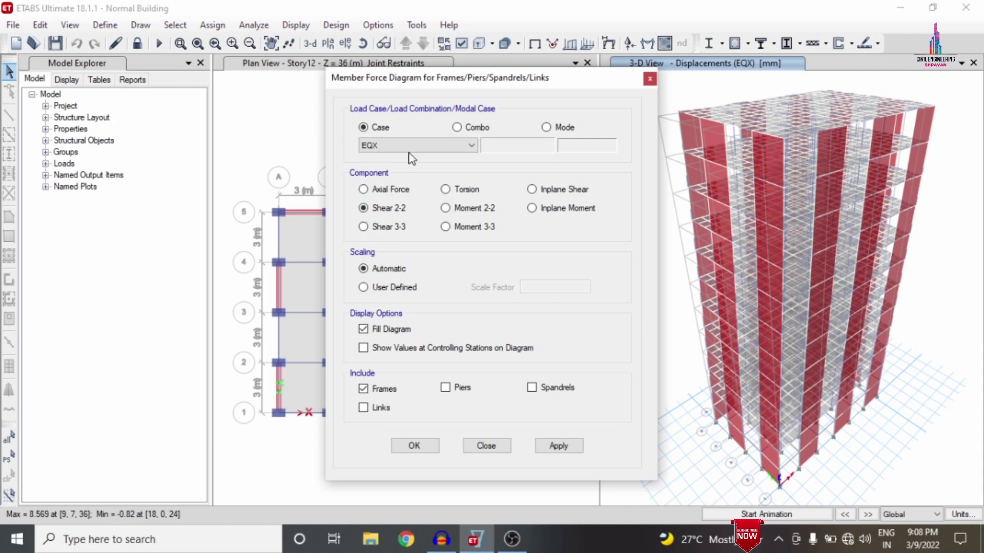
{"action": "left_click", "coordinate": [410, 145]}
{"action": "left_click", "coordinate": [410, 156]}
{"action": "left_click", "coordinate": [562, 444]}
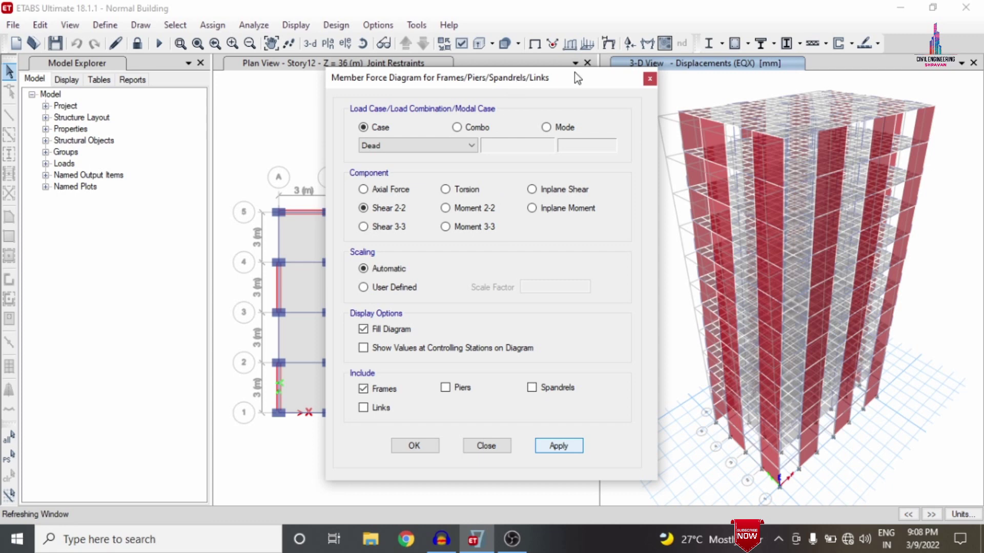
{"action": "mouse_move", "coordinate": [554, 84]}
{"action": "left_mouse_down"}
{"action": "mouse_move", "coordinate": [528, 95]}
{"action": "mouse_move", "coordinate": [525, 83]}
{"action": "left_mouse_up"}
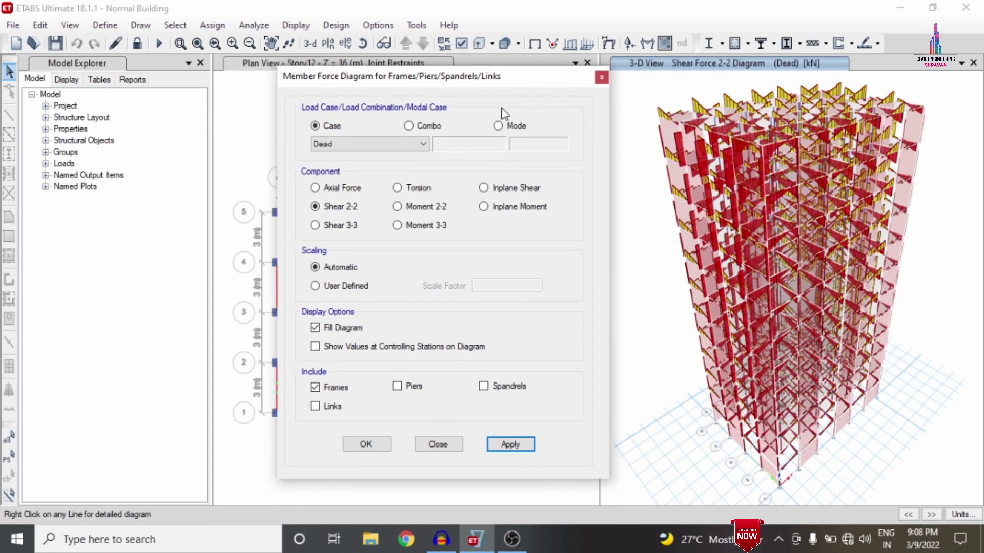
{"action": "left_click", "coordinate": [438, 228]}
{"action": "left_click", "coordinate": [507, 447]}
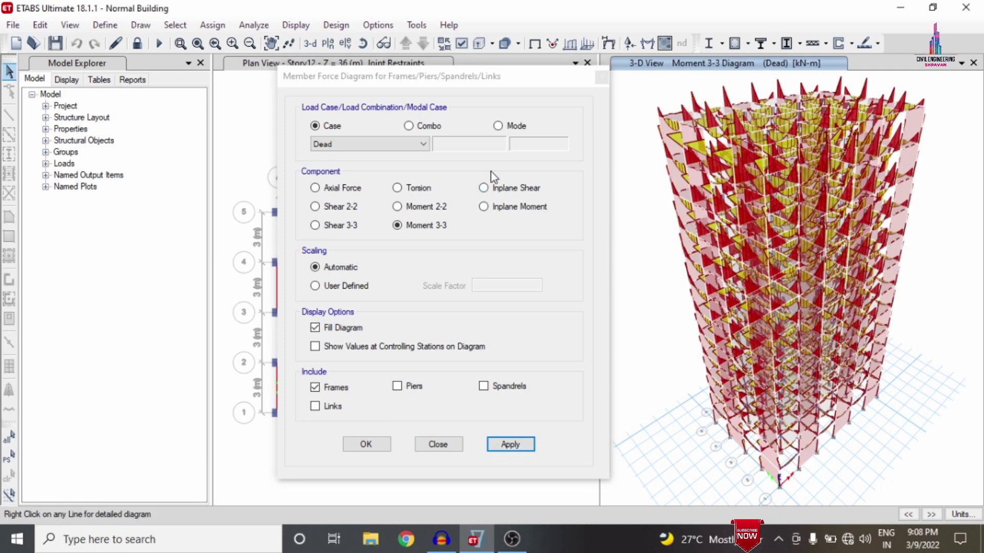
- Show the EQX Shear 2-2, Moment 3-3, and Torsion frame force diagrams
{"action": "left_click", "coordinate": [399, 144]}
{"action": "left_click", "coordinate": [346, 174]}
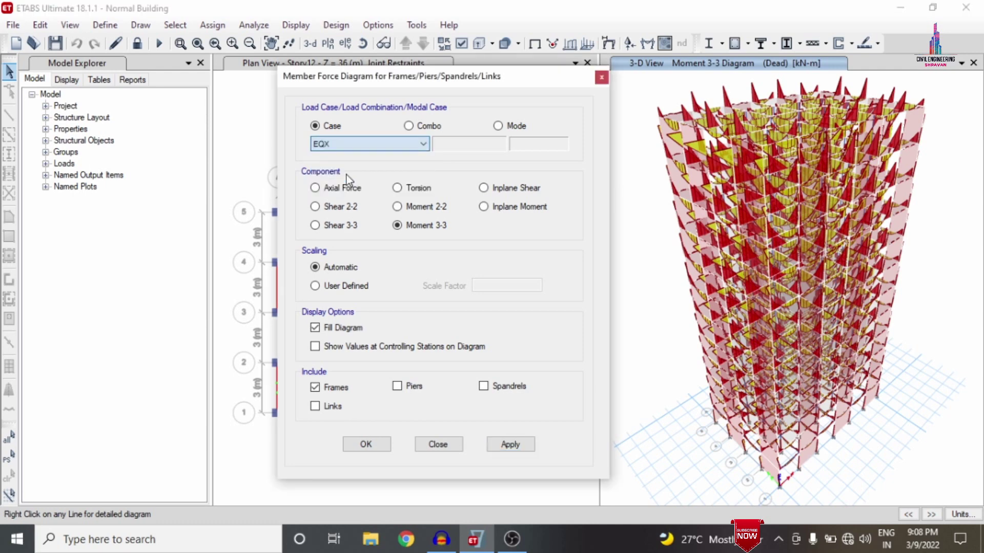
{"action": "left_click", "coordinate": [337, 205]}
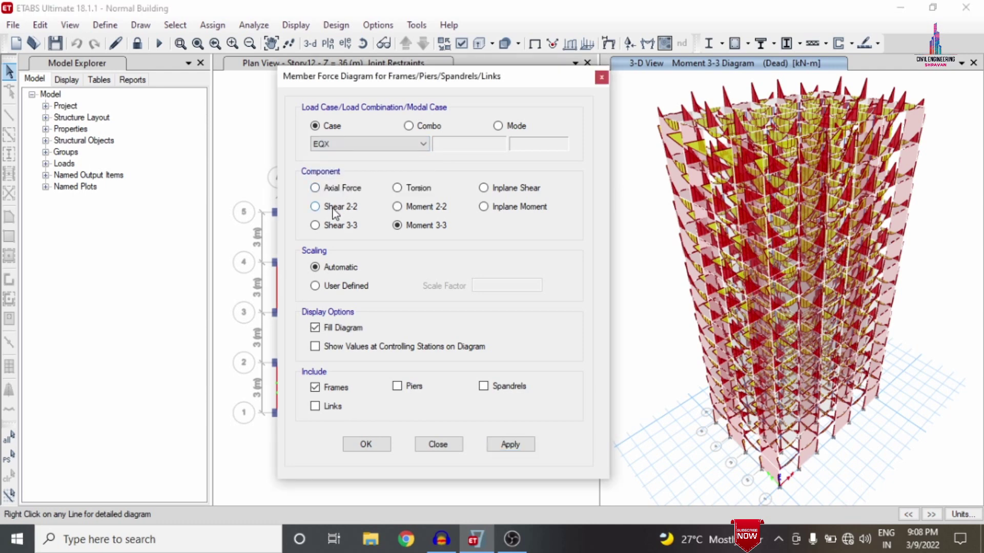
{"action": "left_click", "coordinate": [510, 446]}
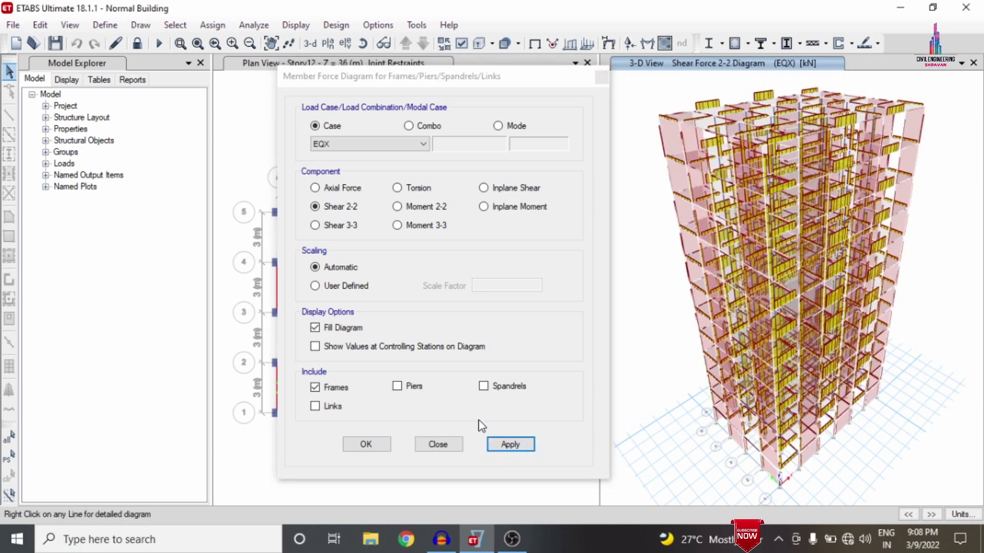
{"action": "left_click", "coordinate": [435, 226]}
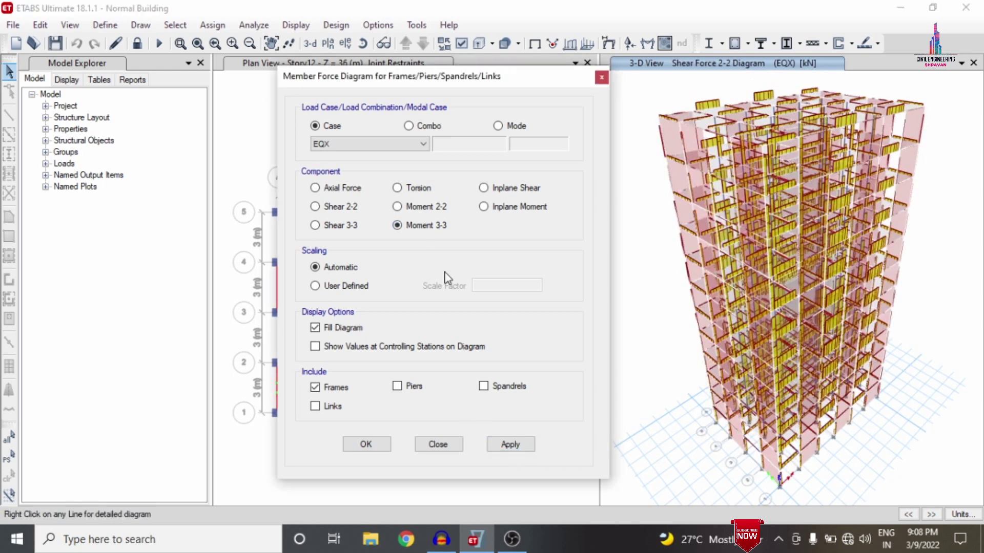
{"action": "left_click", "coordinate": [505, 444]}
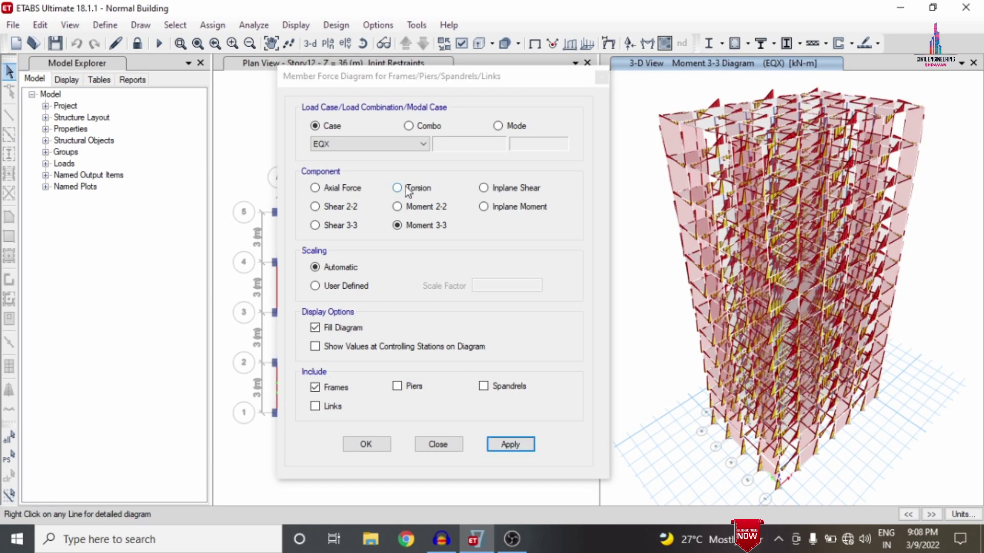
{"action": "left_click", "coordinate": [405, 186]}
{"action": "left_click", "coordinate": [503, 445]}
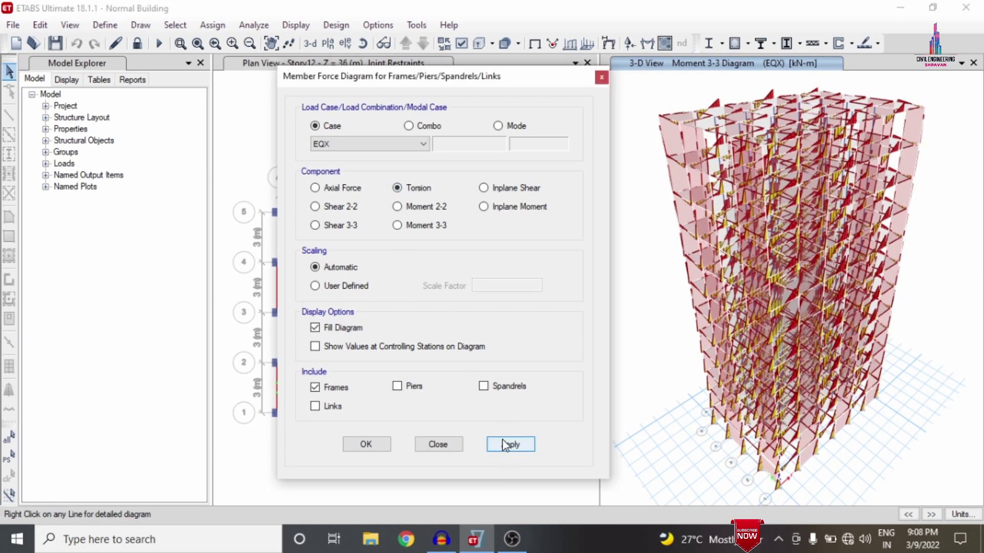